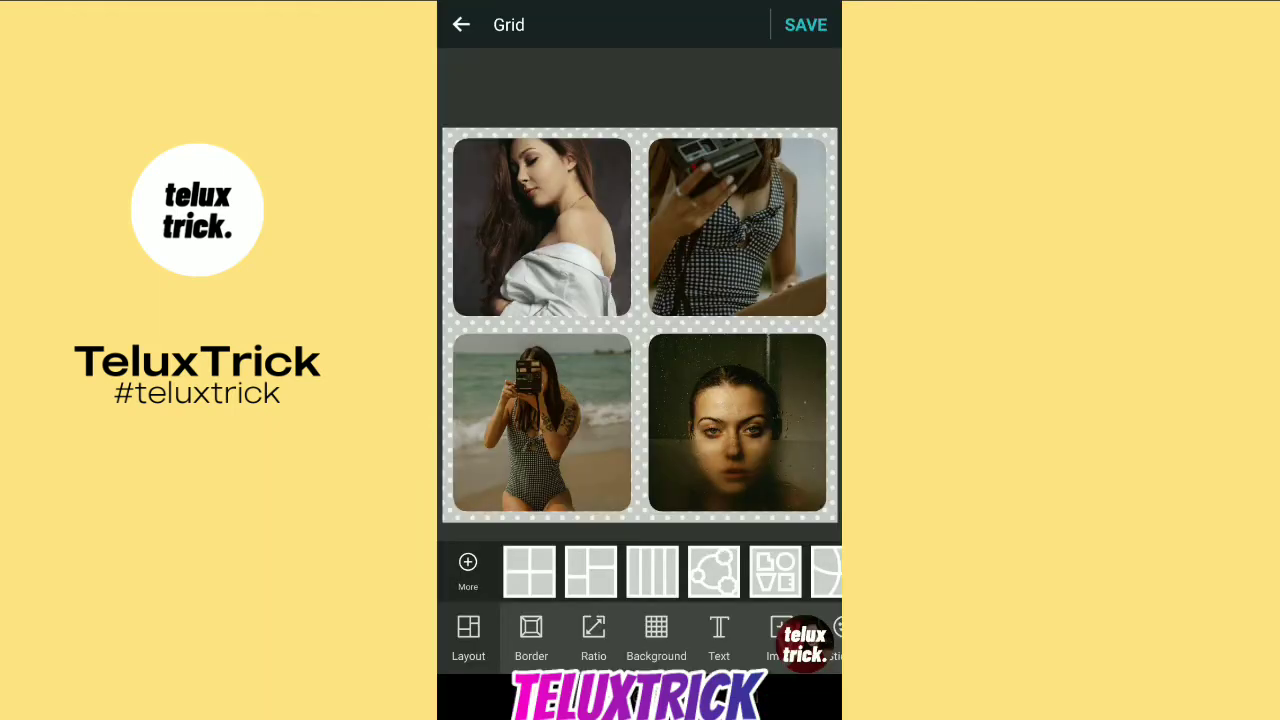
Switch the four-photo collage to the circle-and-flowers layout on the dotted background.
{"action": "left_click", "coordinate": [713, 570]}
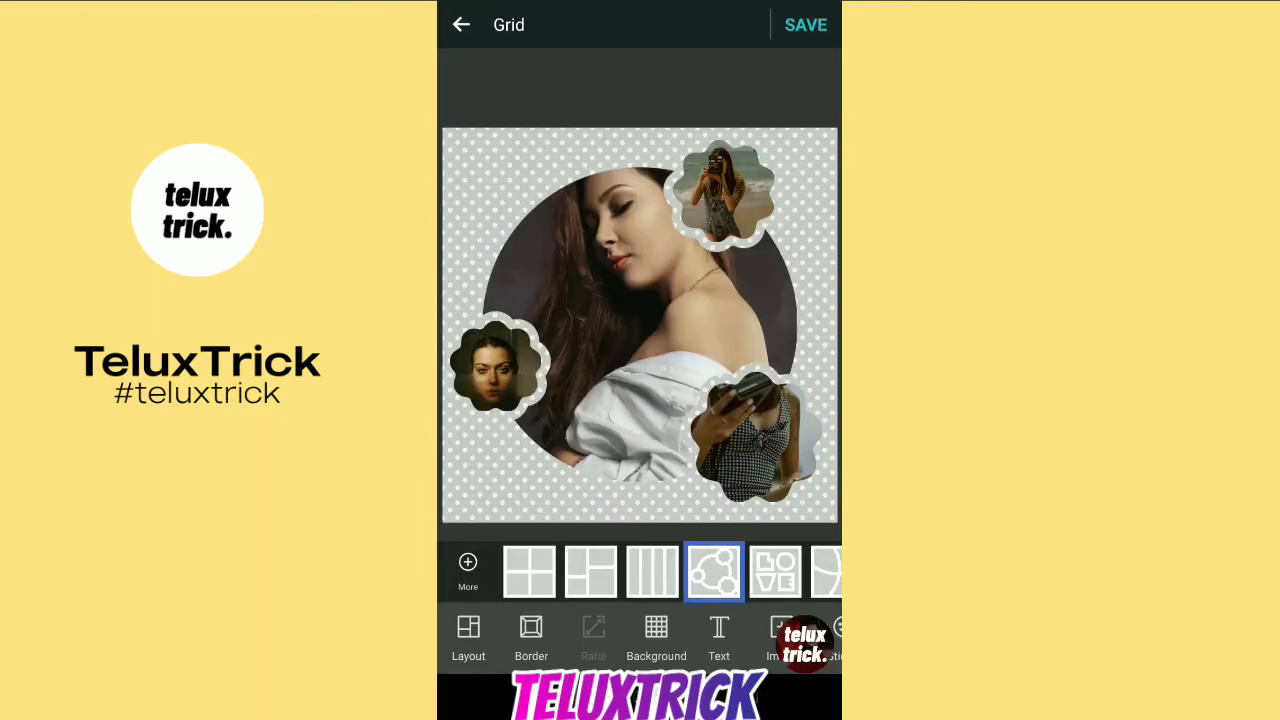
Preview the LOVE, circles, flower, hearts and diagonal layouts, then settle on the tilted four-panel grid.
{"action": "left_click", "coordinate": [609, 570]}
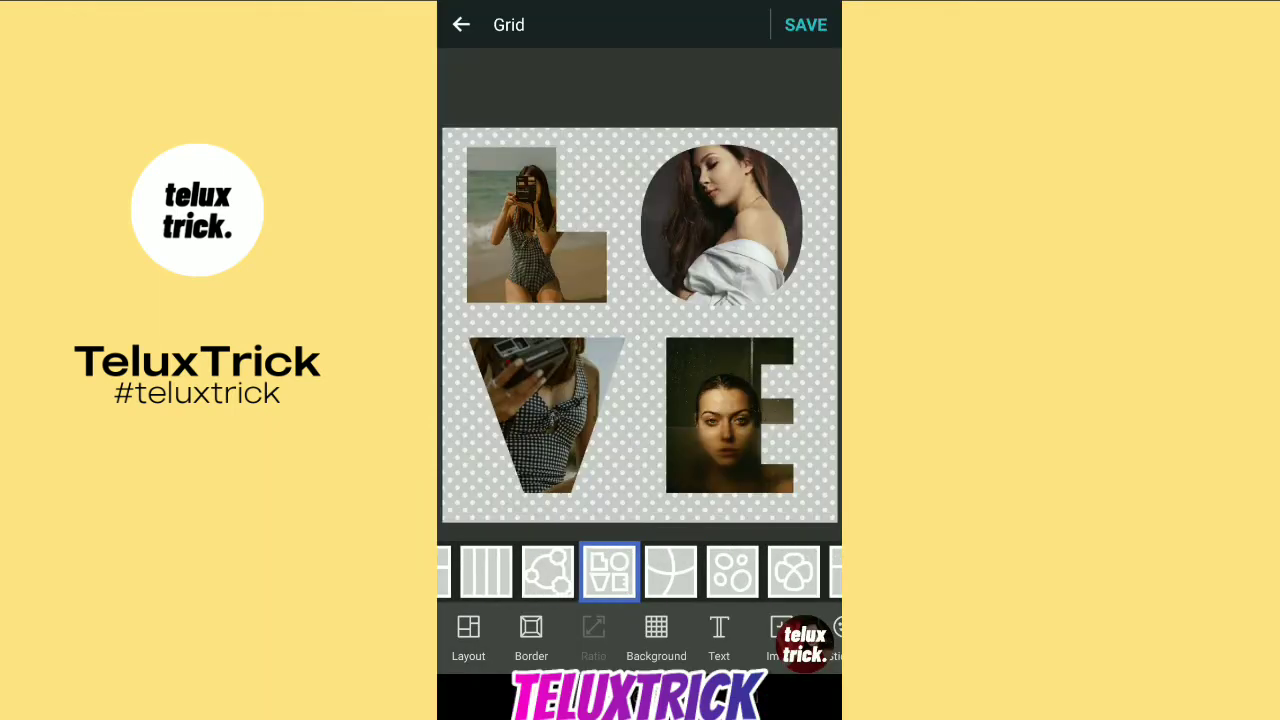
{"action": "left_click", "coordinate": [671, 570]}
{"action": "left_click", "coordinate": [732, 570]}
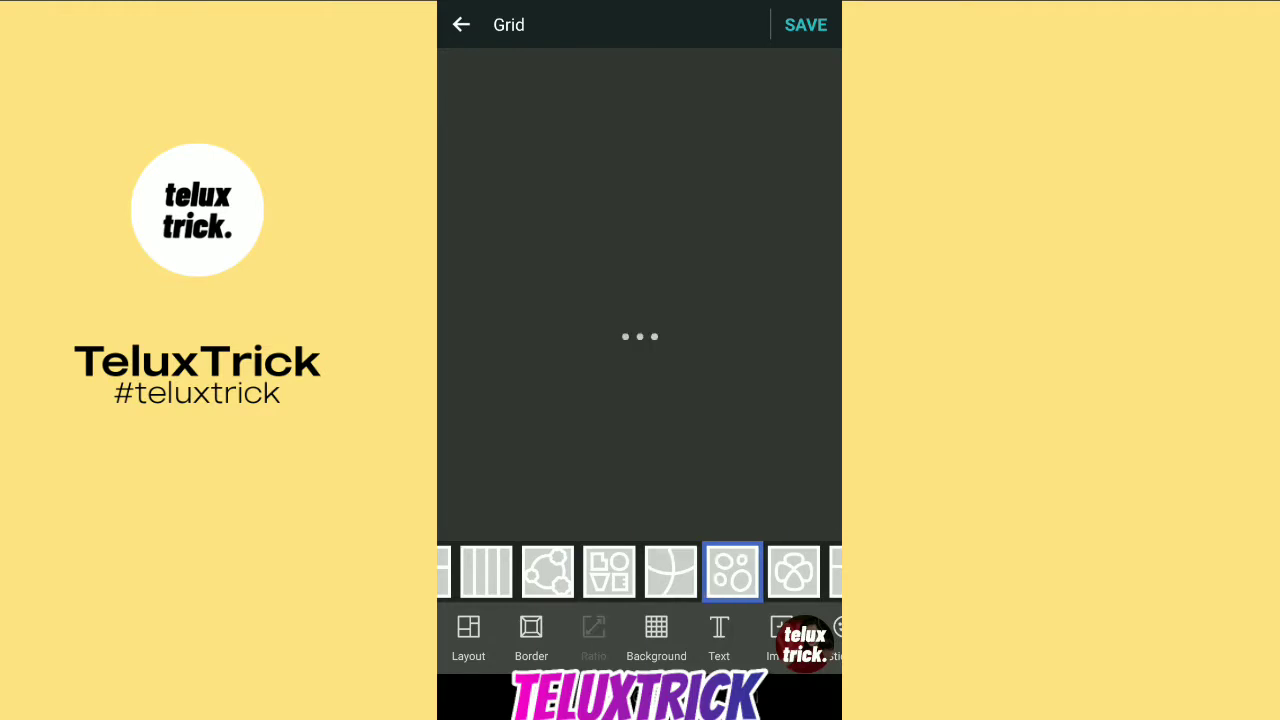
{"action": "left_click", "coordinate": [622, 570]}
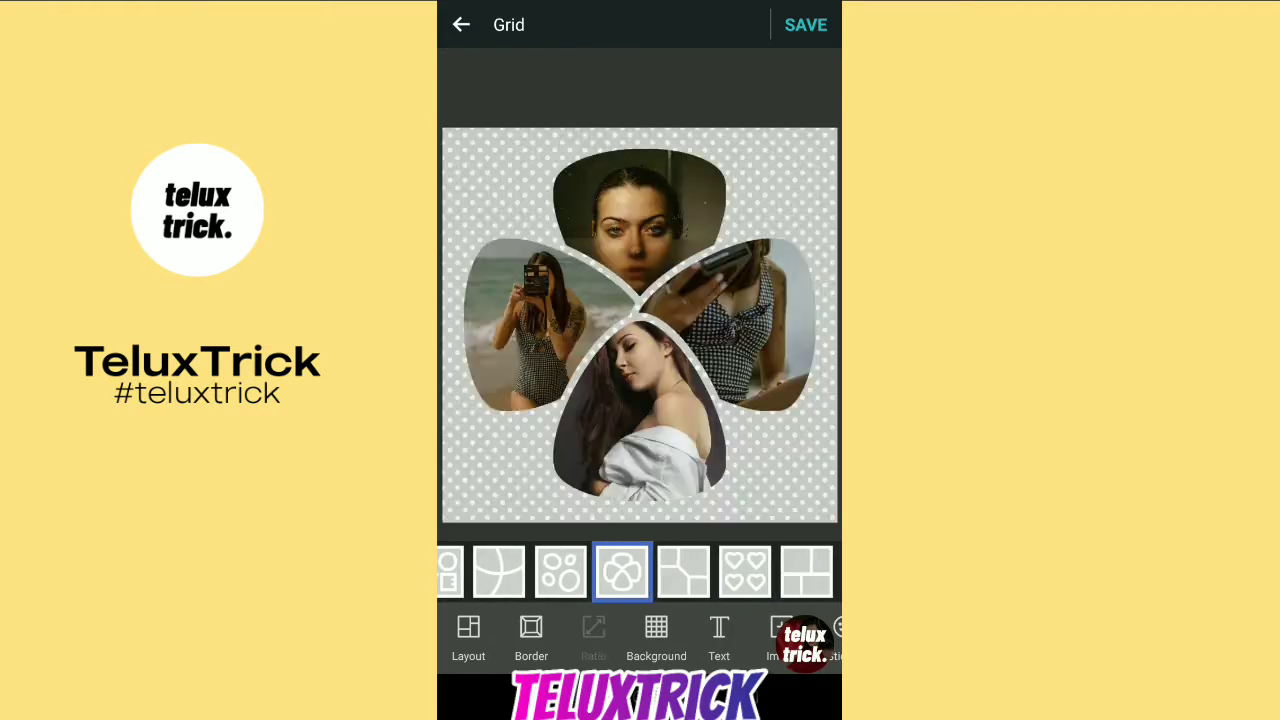
{"action": "left_click", "coordinate": [683, 570]}
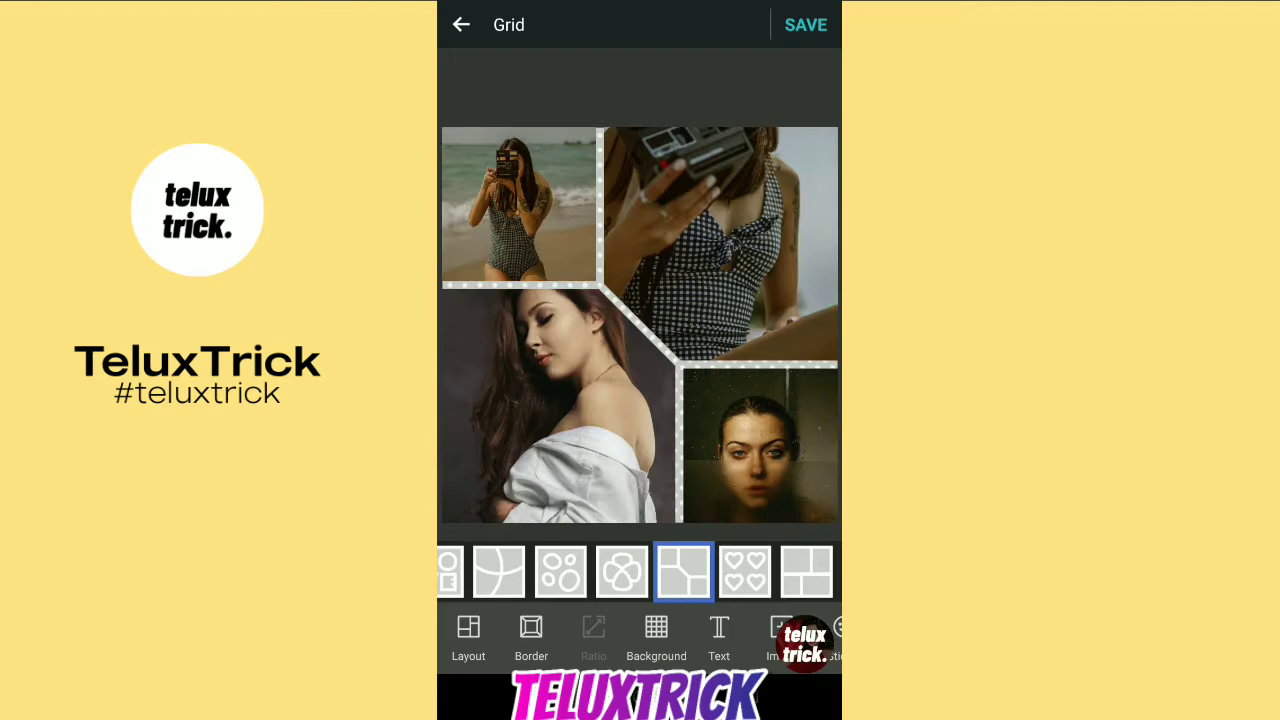
{"action": "left_click", "coordinate": [744, 570]}
{"action": "left_click_drag", "start_coordinate": [760, 572], "coordinate": [530, 572]}
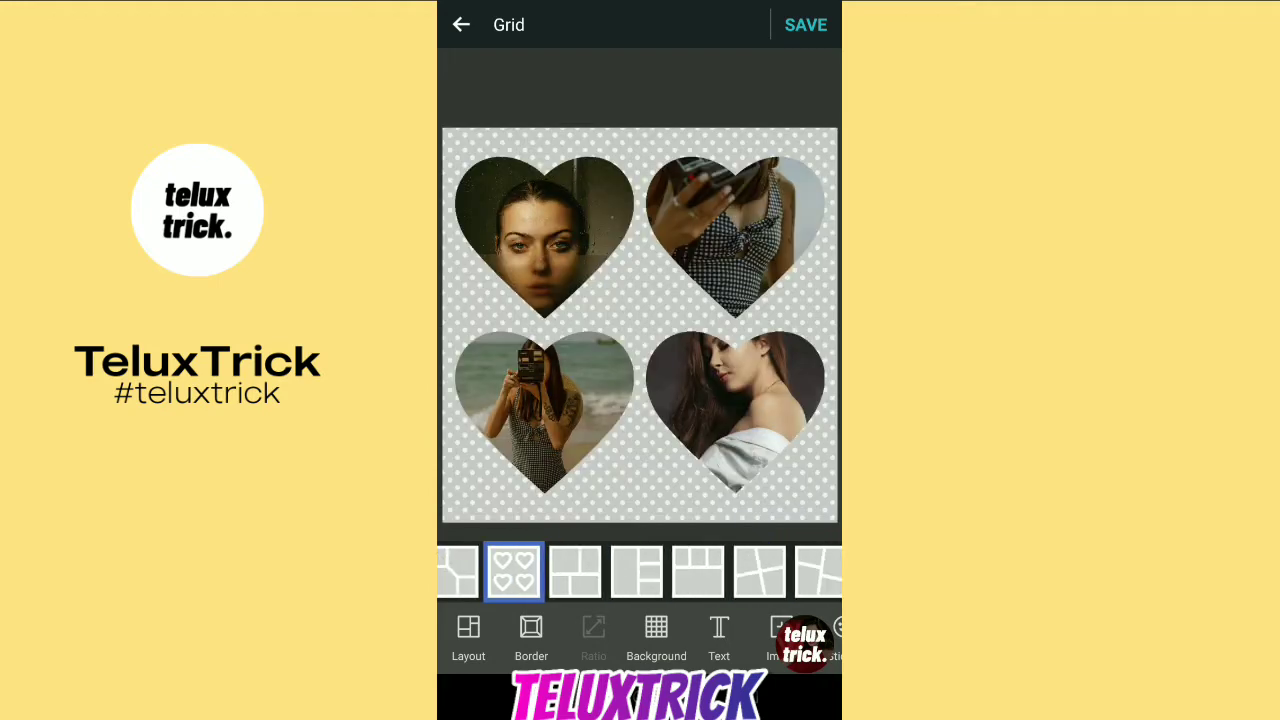
{"action": "left_click", "coordinate": [567, 571]}
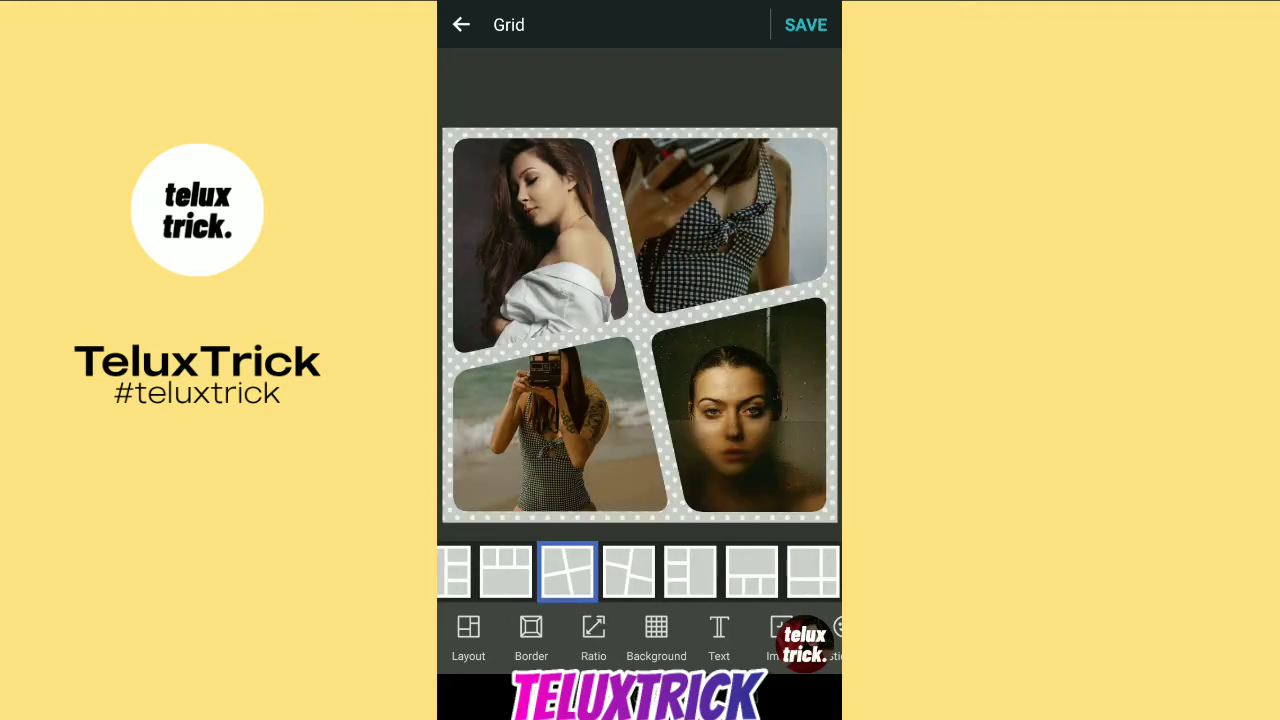
{"action": "left_click", "coordinate": [629, 571]}
Set photo corners to 0 and reduce the spacing and outer margin for thin seams.
{"action": "left_click", "coordinate": [531, 637]}
{"action": "left_click_drag", "start_coordinate": [609, 501], "coordinate": [558, 501]}
{"action": "left_click_drag", "start_coordinate": [693, 541], "coordinate": [643, 541]}
{"action": "left_click_drag", "start_coordinate": [615, 582], "coordinate": [558, 582]}
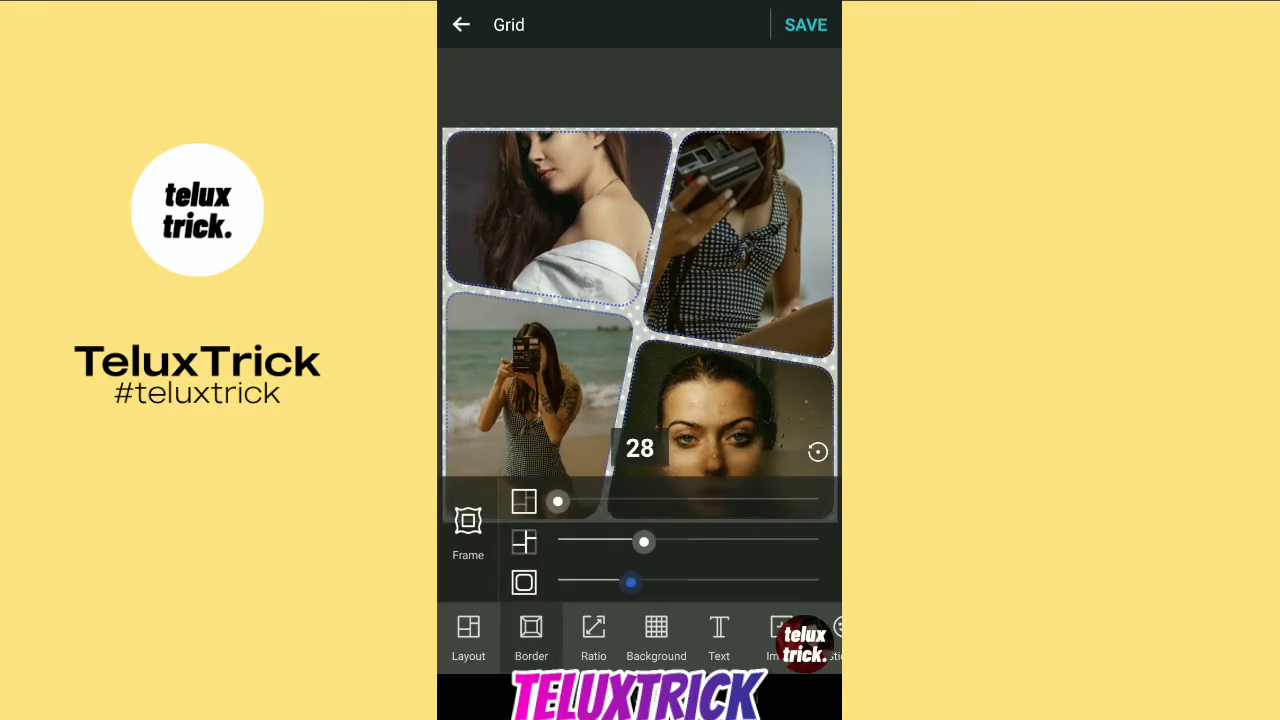
{"action": "left_click", "coordinate": [656, 637]}
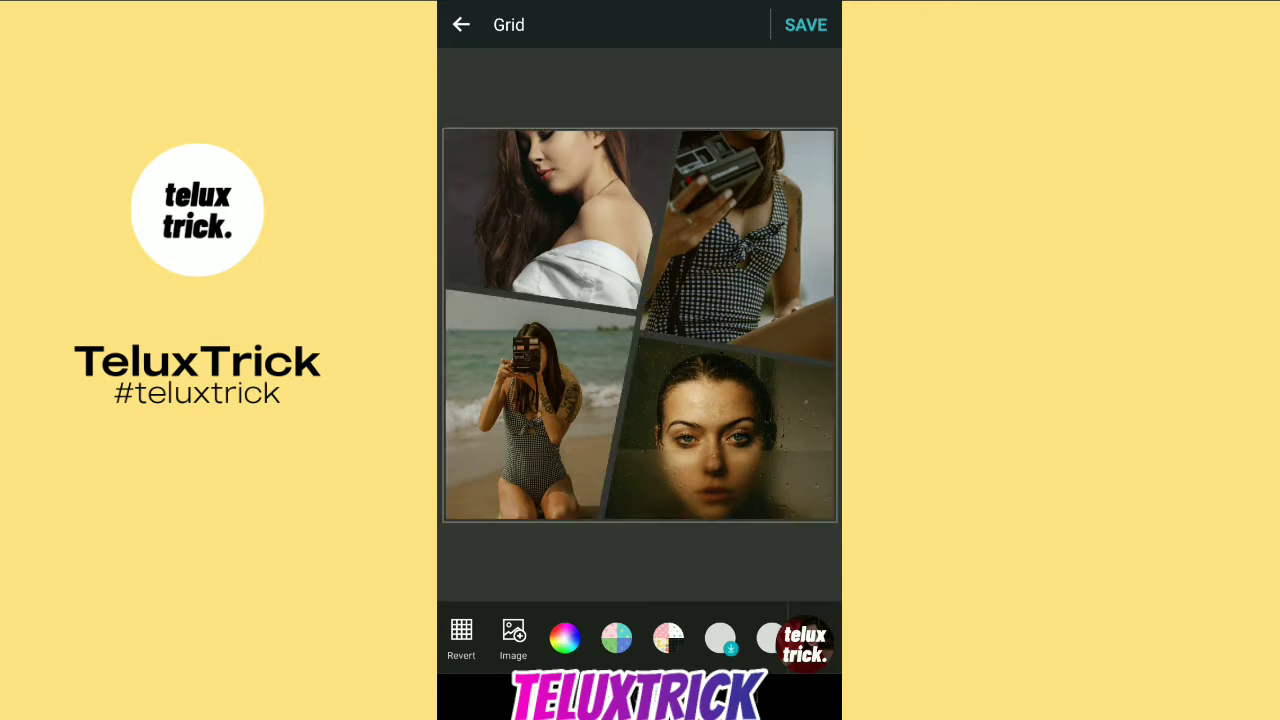
Add a TeluxTrick text label to the collage in the Polsku font.
{"action": "left_click", "coordinate": [603, 623]}
{"action": "left_click", "coordinate": [563, 637]}
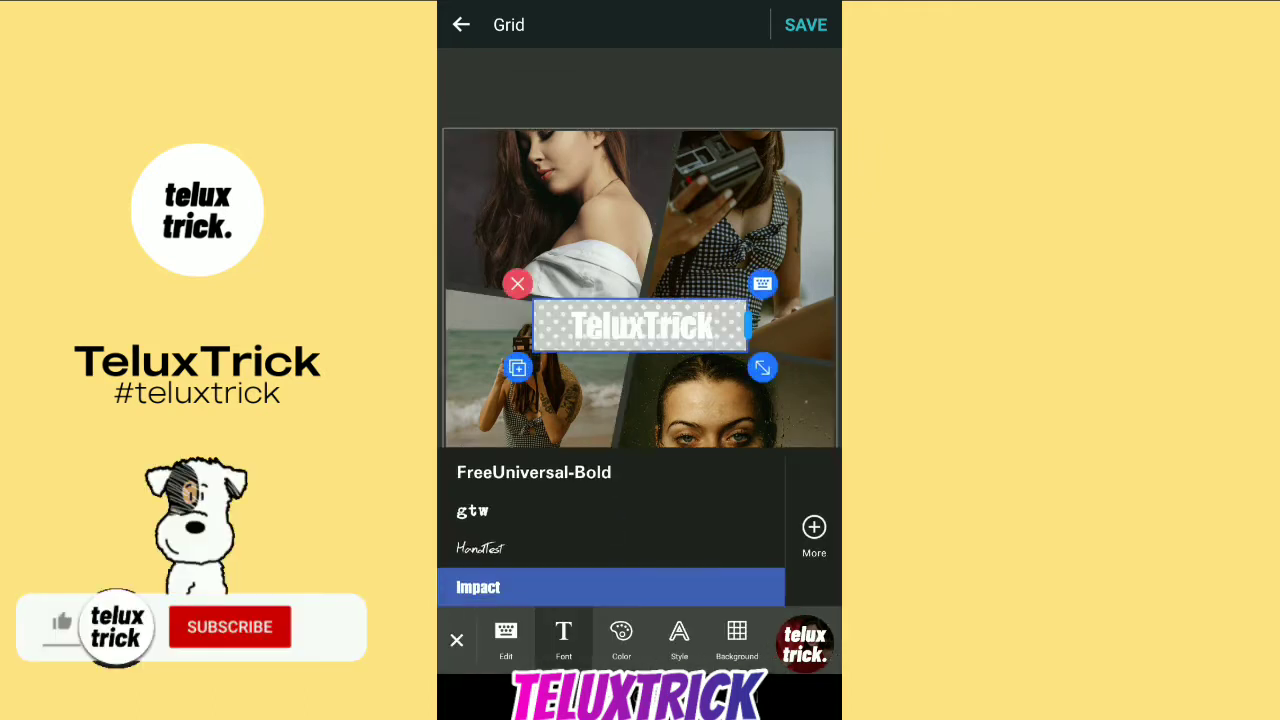
{"action": "scroll", "coordinate": [610, 530], "scroll_direction": "down", "scroll_amount": 5}
{"action": "scroll", "coordinate": [610, 530], "scroll_direction": "down", "scroll_amount": 5}
{"action": "left_click", "coordinate": [611, 506]}
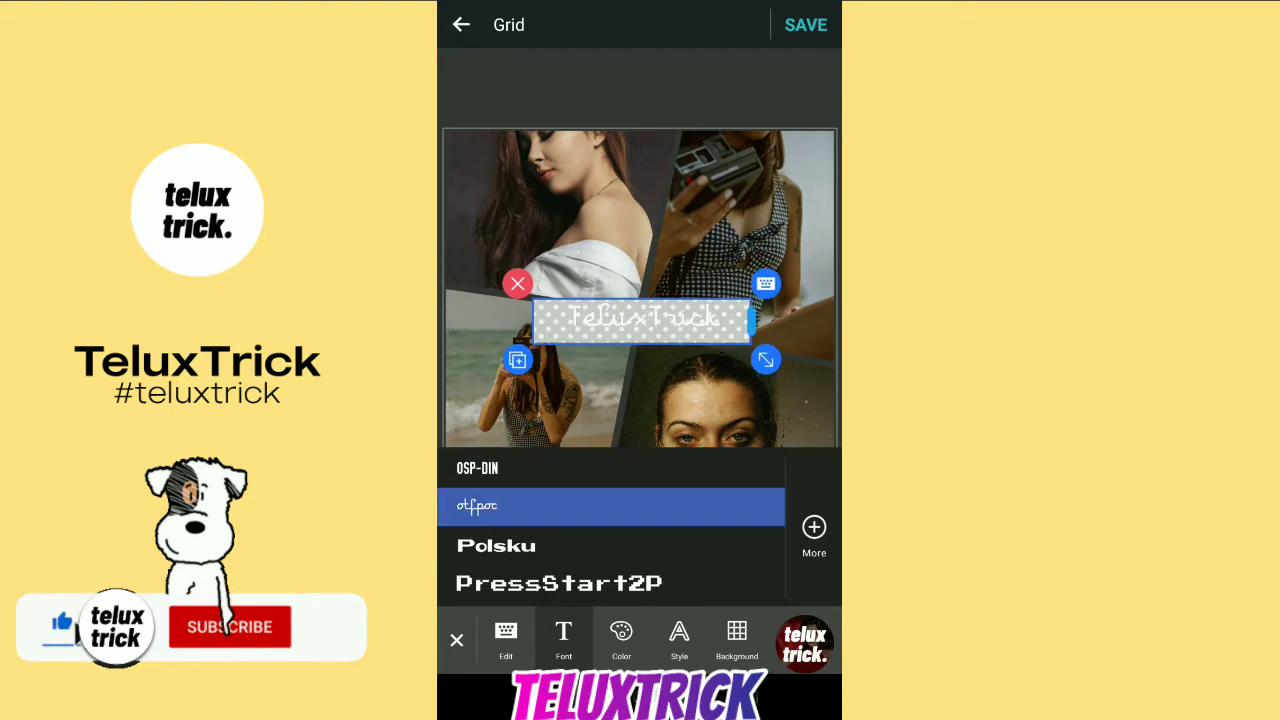
{"action": "left_click", "coordinate": [611, 545]}
{"action": "left_click", "coordinate": [640, 90]}
Nudge the TeluxTrick label slightly left and shrink it around its centre.
{"action": "left_click", "coordinate": [680, 318]}
{"action": "left_click_drag", "start_coordinate": [680, 318], "coordinate": [640, 305]}
{"action": "left_click_drag", "start_coordinate": [830, 347], "coordinate": [770, 338]}
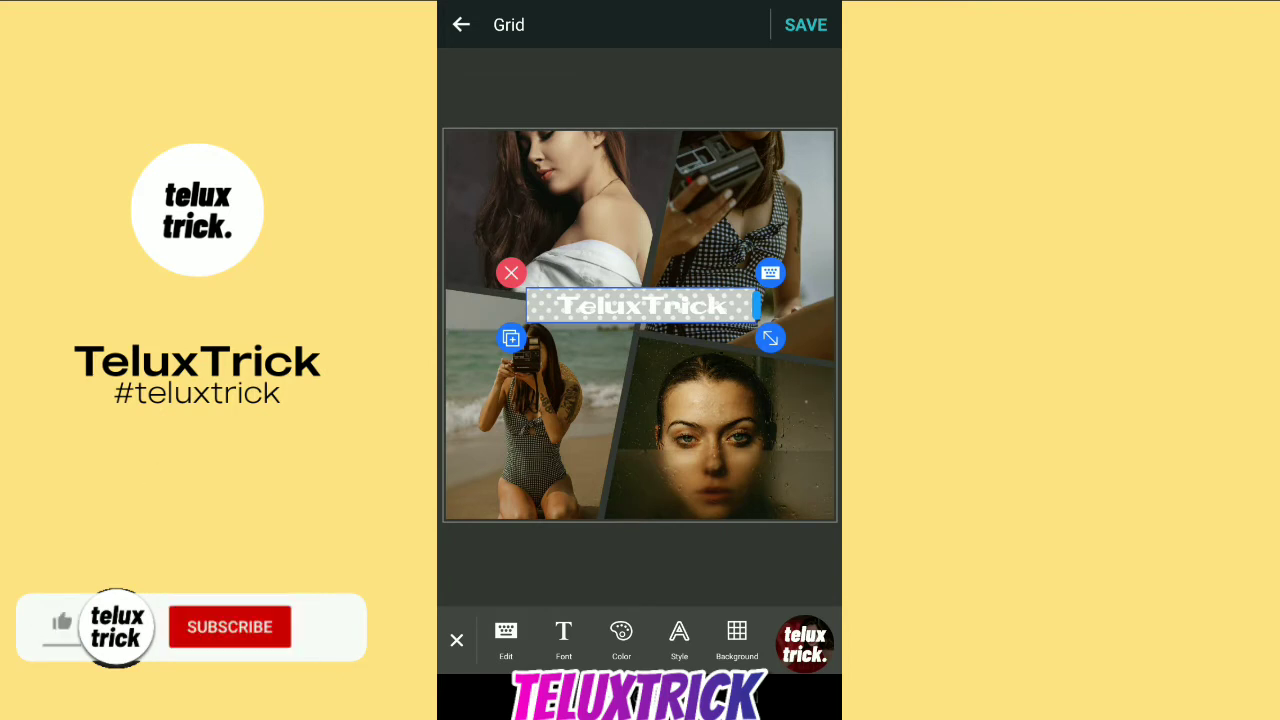
{"action": "left_click", "coordinate": [737, 632]}
Remove the label's dotted background and give the text a black outline.
{"action": "left_click", "coordinate": [461, 632]}
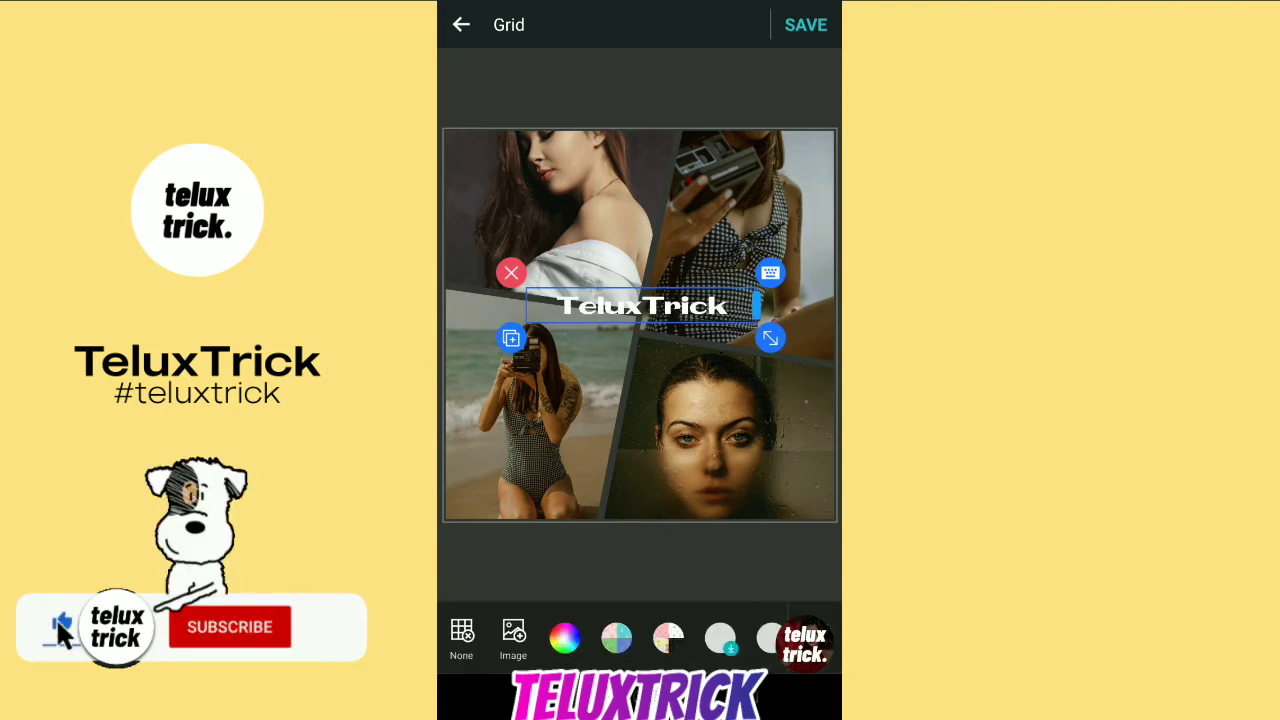
{"action": "left_click", "coordinate": [679, 632]}
{"action": "left_click", "coordinate": [590, 578]}
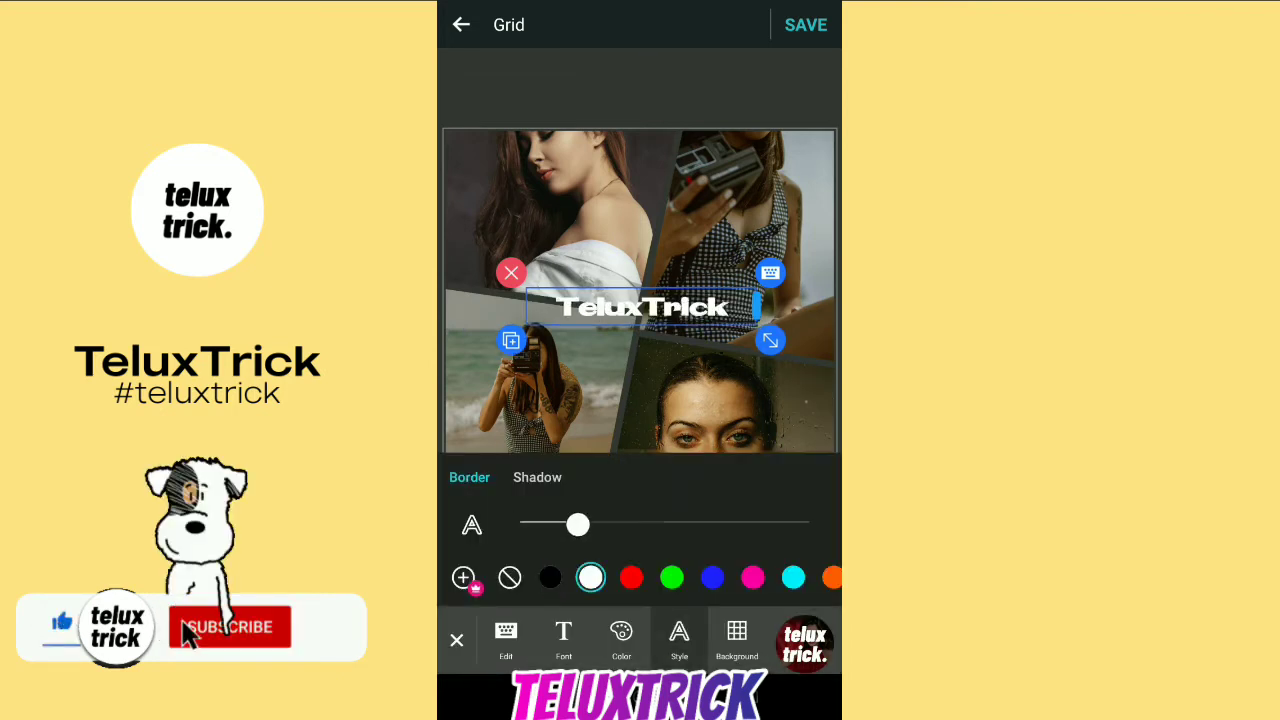
{"action": "left_click", "coordinate": [550, 578]}
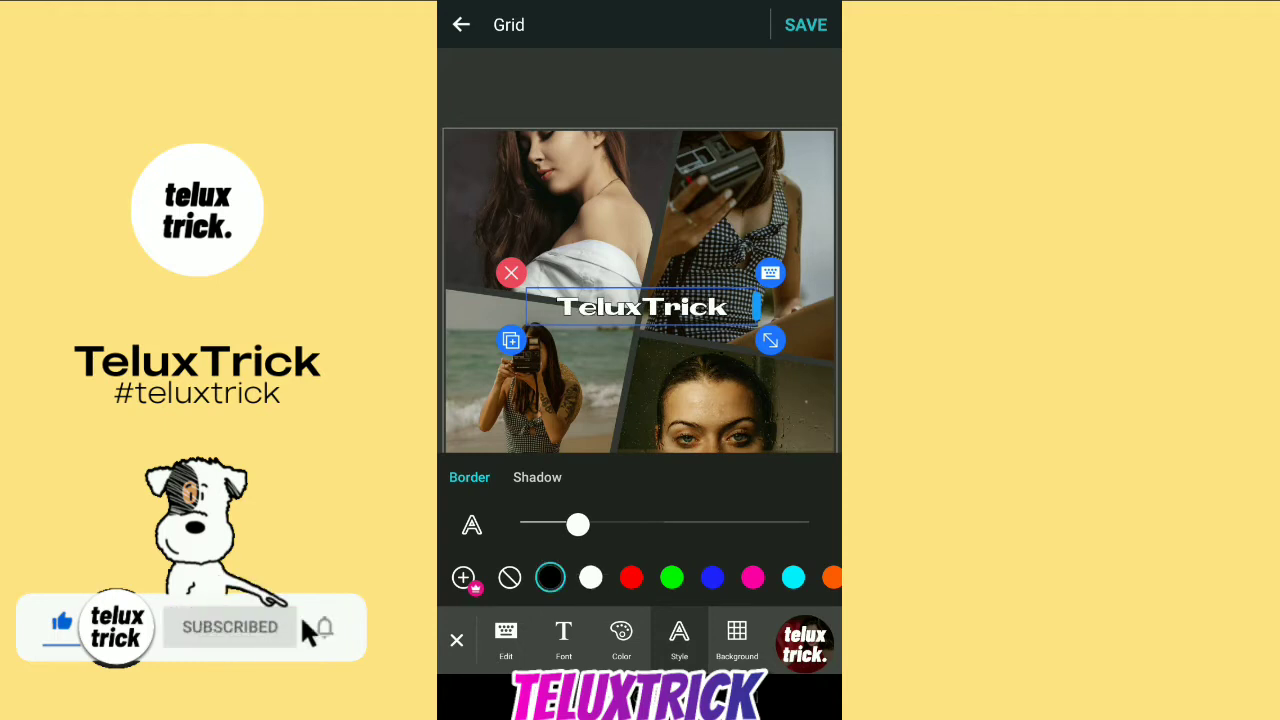
Add an orange drop shadow to the text by raising both shadow sliders.
{"action": "left_click", "coordinate": [537, 477]}
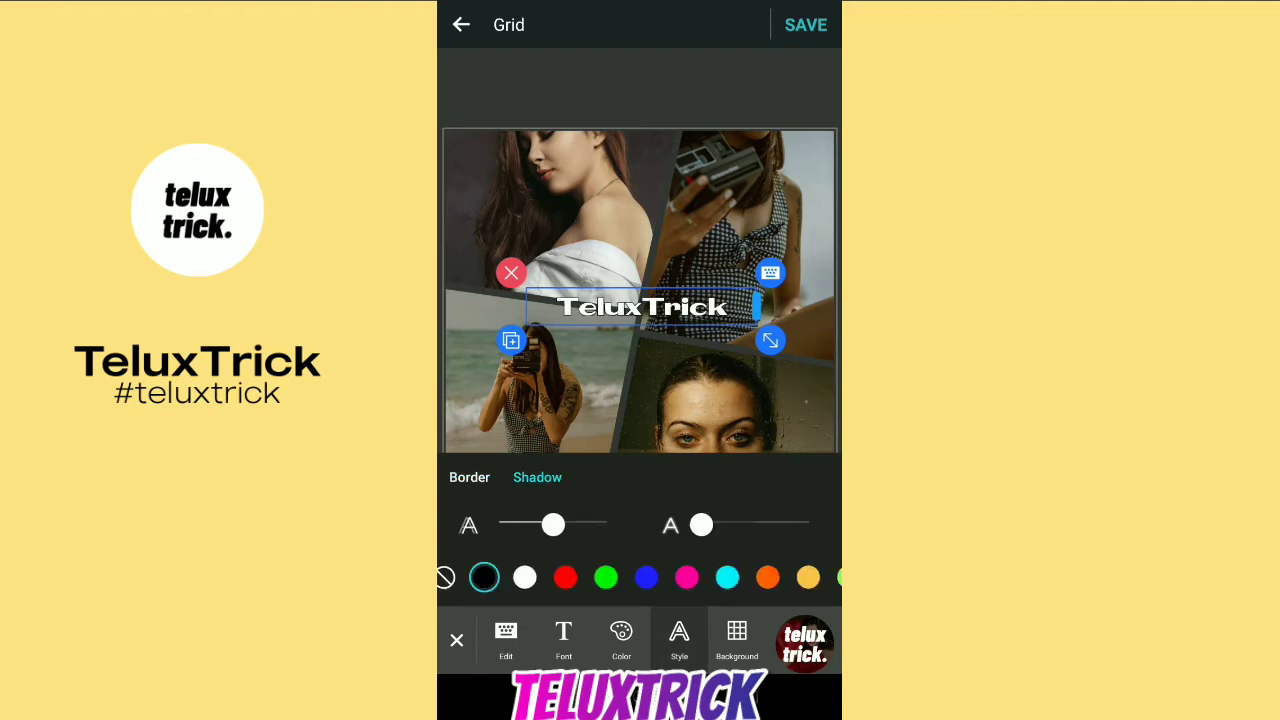
{"action": "left_click_drag", "start_coordinate": [701, 525], "coordinate": [776, 525]}
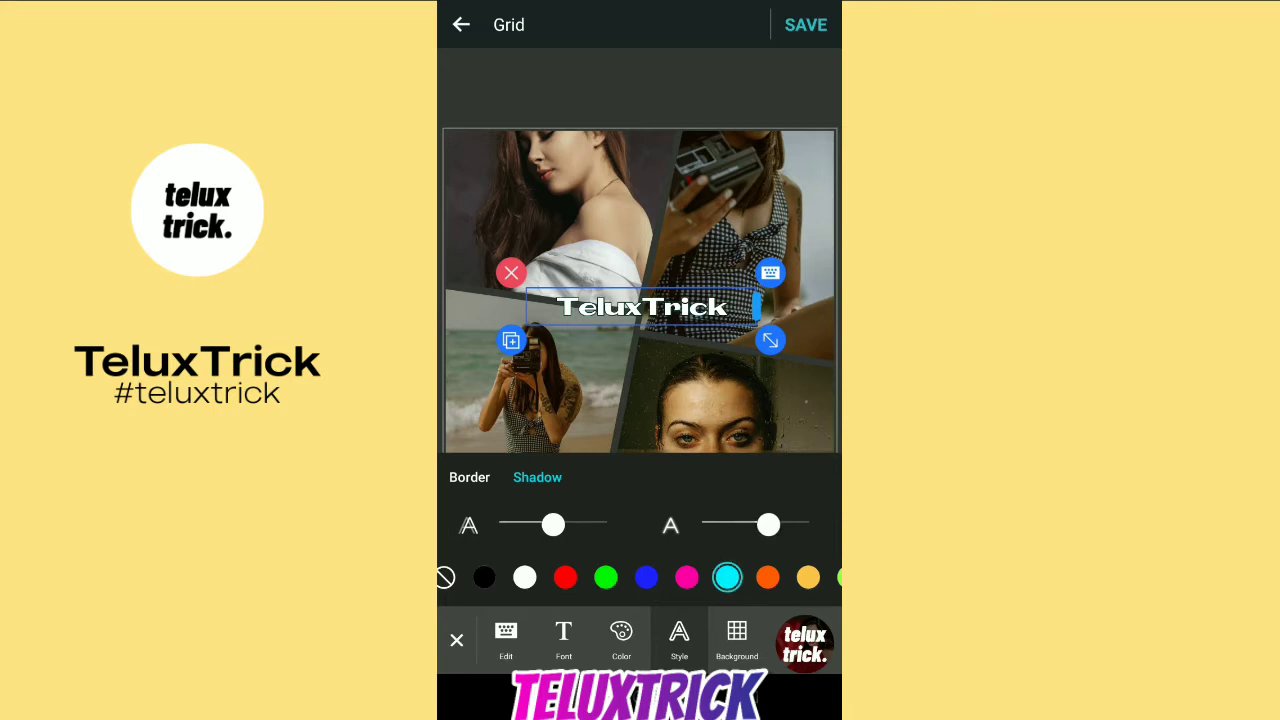
{"action": "mouse_move", "coordinate": [553, 525]}
{"action": "left_mouse_down"}
{"action": "mouse_move", "coordinate": [589, 525]}
{"action": "mouse_move", "coordinate": [577, 525]}
{"action": "left_mouse_up"}
Try PressStart2P, Quicksand-Regular, SERREIRIASOBRIA, Thonburi and WALTOGRAPHUI fonts on the caption.
{"action": "left_click", "coordinate": [563, 640]}
{"action": "scroll", "coordinate": [610, 530], "scroll_direction": "down", "scroll_amount": 2}
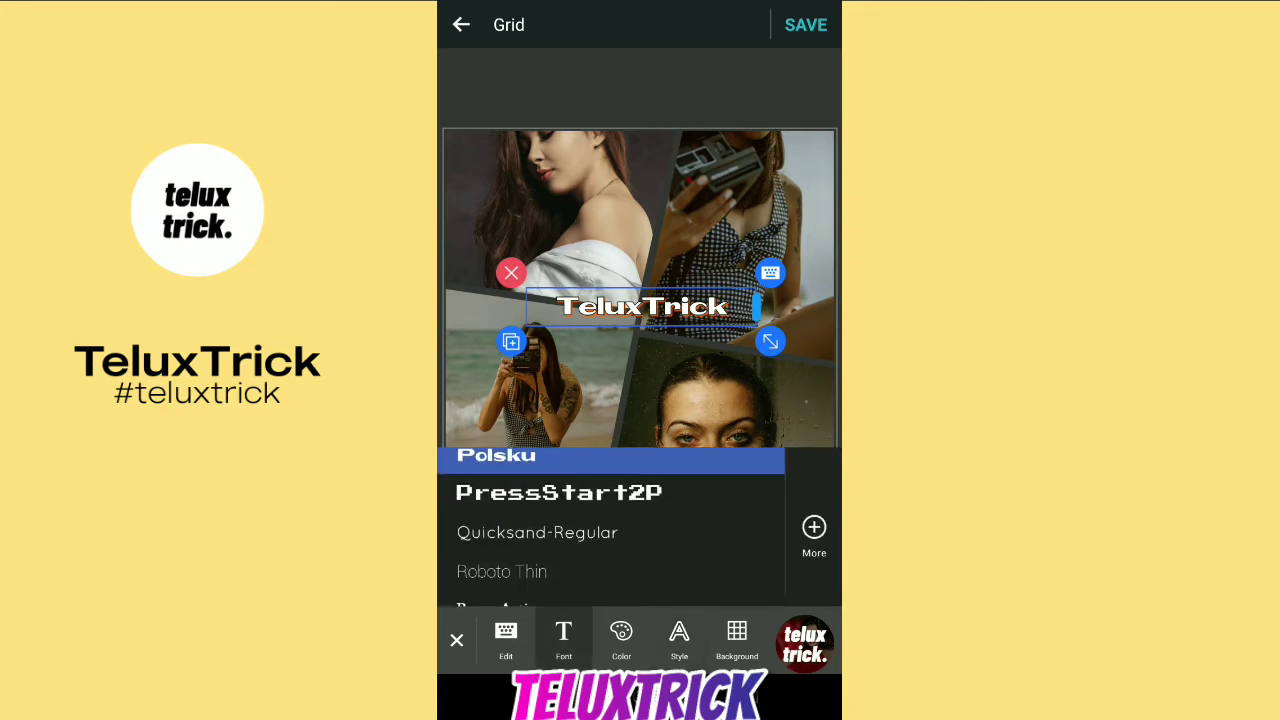
{"action": "left_click", "coordinate": [558, 504]}
{"action": "left_click", "coordinate": [537, 544]}
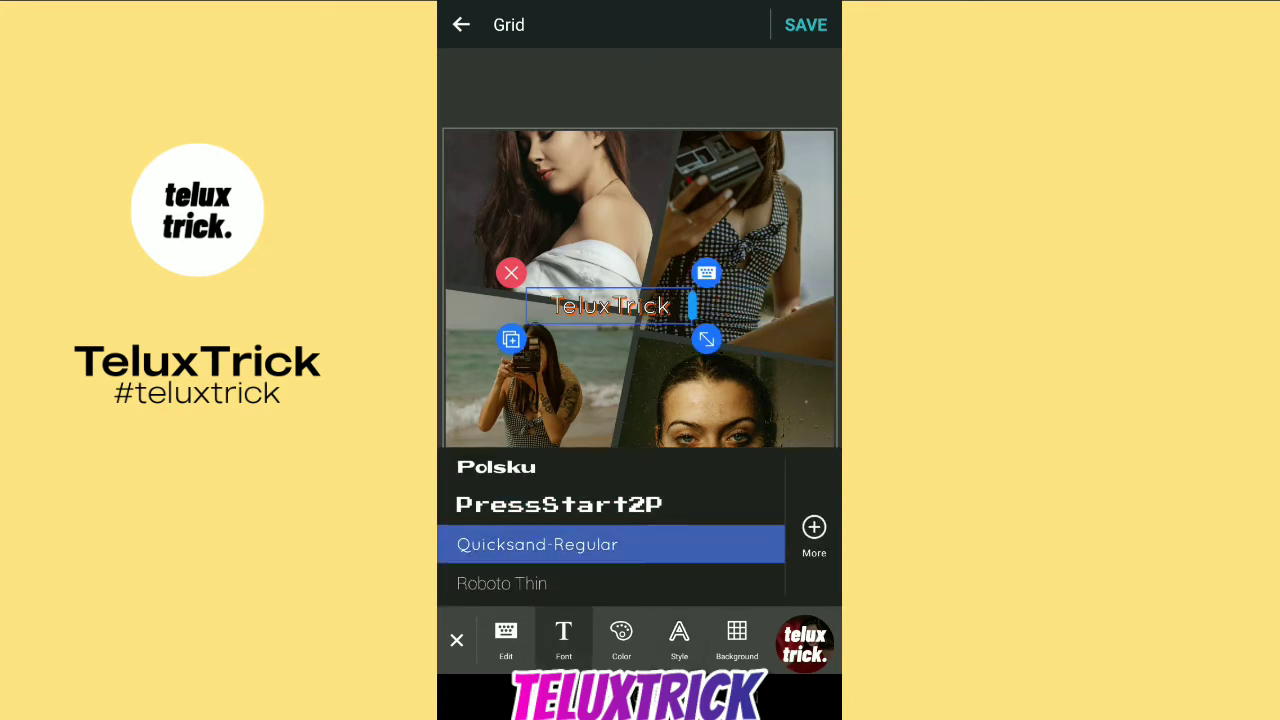
{"action": "scroll", "coordinate": [610, 530], "scroll_direction": "down", "scroll_amount": 2}
{"action": "left_click", "coordinate": [537, 543]}
{"action": "scroll", "coordinate": [610, 530], "scroll_direction": "down", "scroll_amount": 1}
{"action": "left_click", "coordinate": [537, 543]}
{"action": "scroll", "coordinate": [610, 530], "scroll_direction": "down", "scroll_amount": 1}
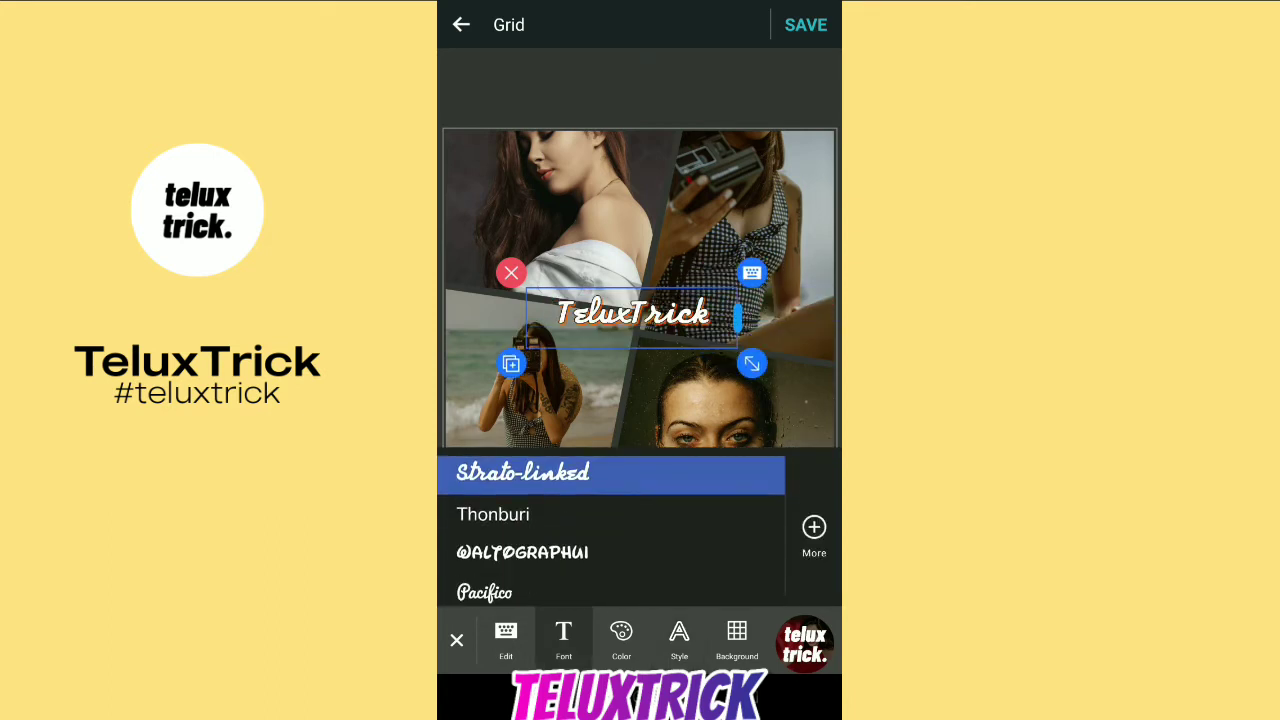
{"action": "left_click", "coordinate": [493, 513]}
{"action": "left_click", "coordinate": [522, 552]}
{"action": "scroll", "coordinate": [610, 530], "scroll_direction": "up", "scroll_amount": 3}
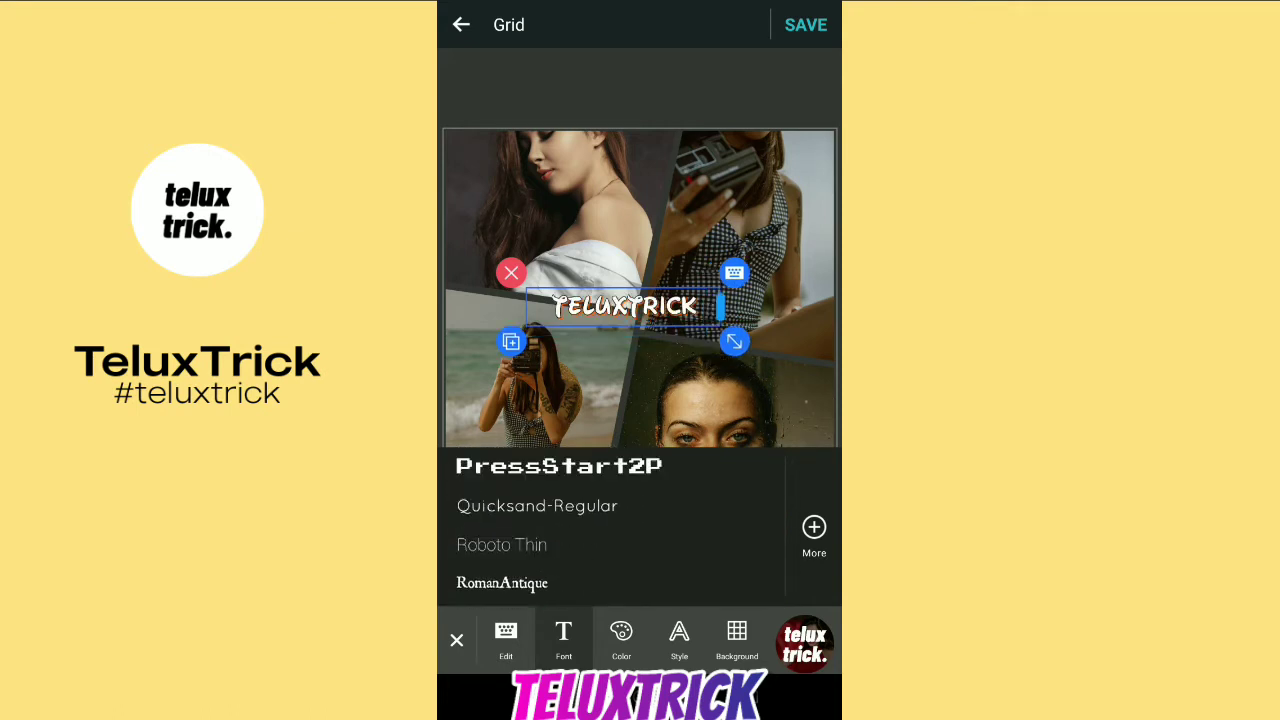
{"action": "scroll", "coordinate": [610, 530], "scroll_direction": "up", "scroll_amount": 1}
{"action": "scroll", "coordinate": [610, 530], "scroll_direction": "up", "scroll_amount": 3}
{"action": "scroll", "coordinate": [610, 530], "scroll_direction": "up", "scroll_amount": 3}
After trying Jester and Sans serif, set the caption font to FreeUniversal-Bold.
{"action": "left_click", "coordinate": [478, 543]}
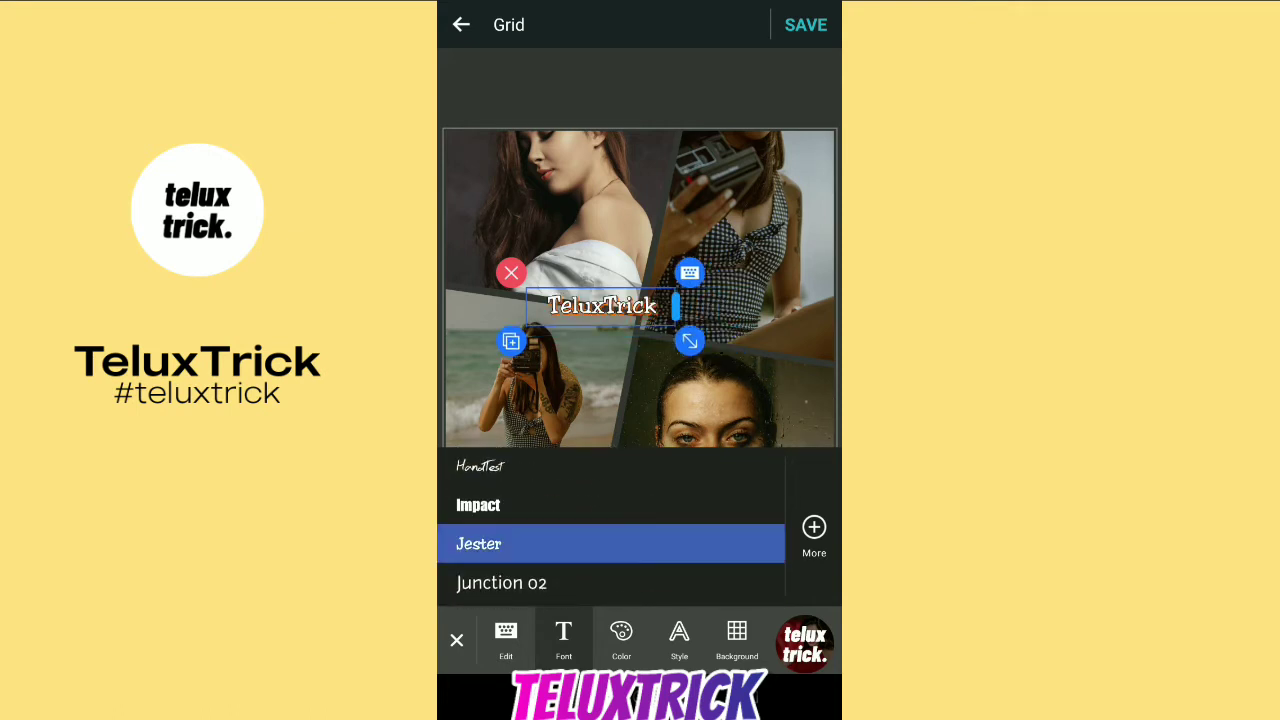
{"action": "scroll", "coordinate": [610, 530], "scroll_direction": "up", "scroll_amount": 3}
{"action": "scroll", "coordinate": [610, 530], "scroll_direction": "up", "scroll_amount": 2}
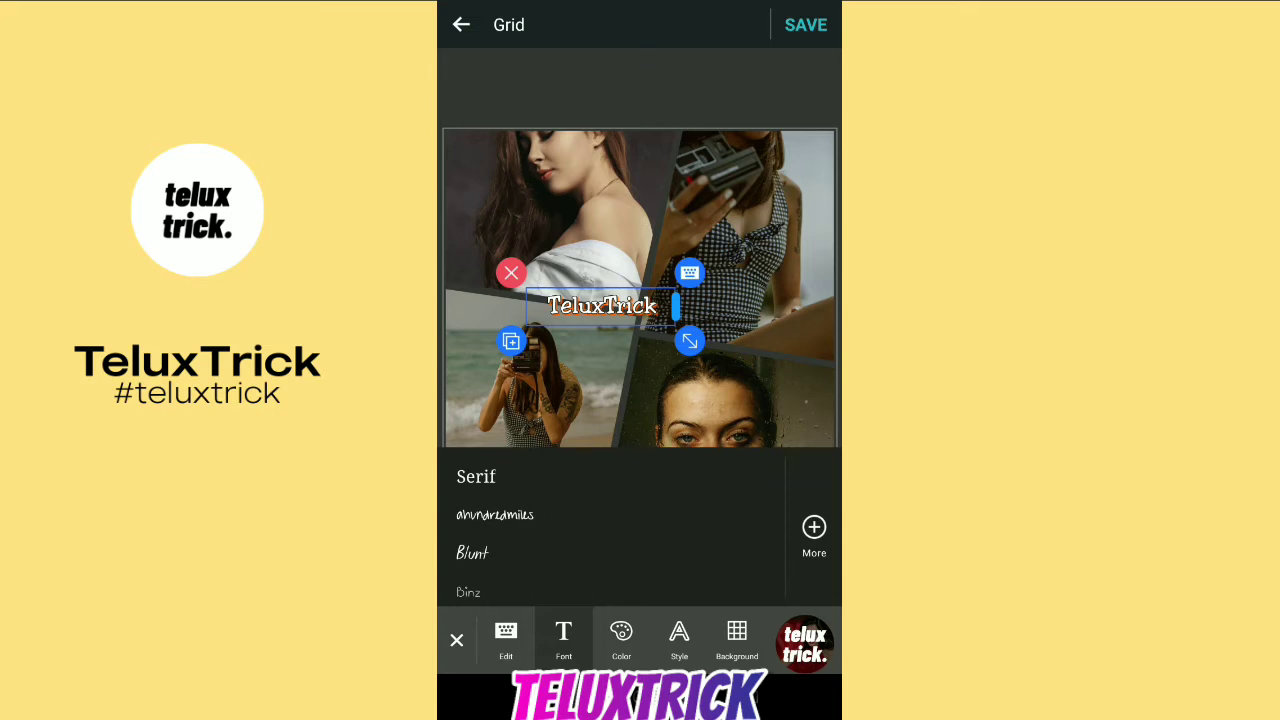
{"action": "scroll", "coordinate": [610, 530], "scroll_direction": "up", "scroll_amount": 2}
{"action": "scroll", "coordinate": [610, 530], "scroll_direction": "down", "scroll_amount": 1}
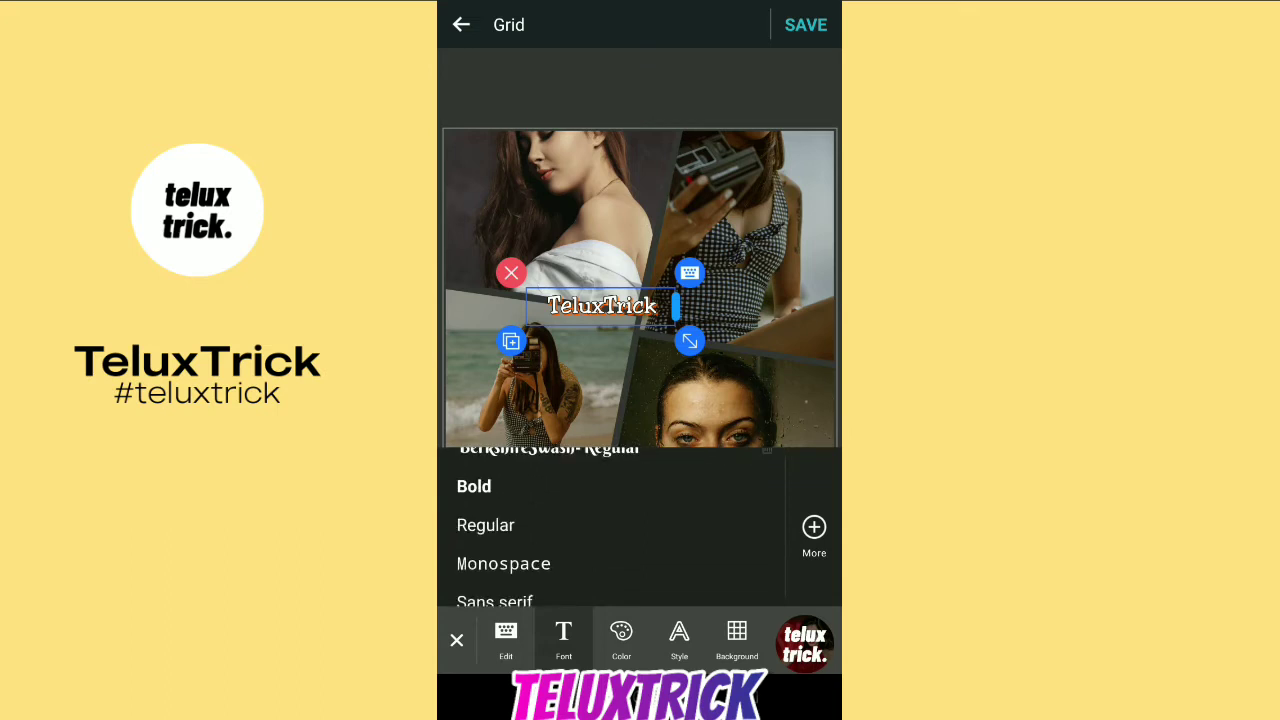
{"action": "scroll", "coordinate": [610, 530], "scroll_direction": "down", "scroll_amount": 5}
{"action": "scroll", "coordinate": [610, 530], "scroll_direction": "down", "scroll_amount": 3}
{"action": "scroll", "coordinate": [610, 530], "scroll_direction": "up", "scroll_amount": 10}
{"action": "left_click", "coordinate": [495, 544]}
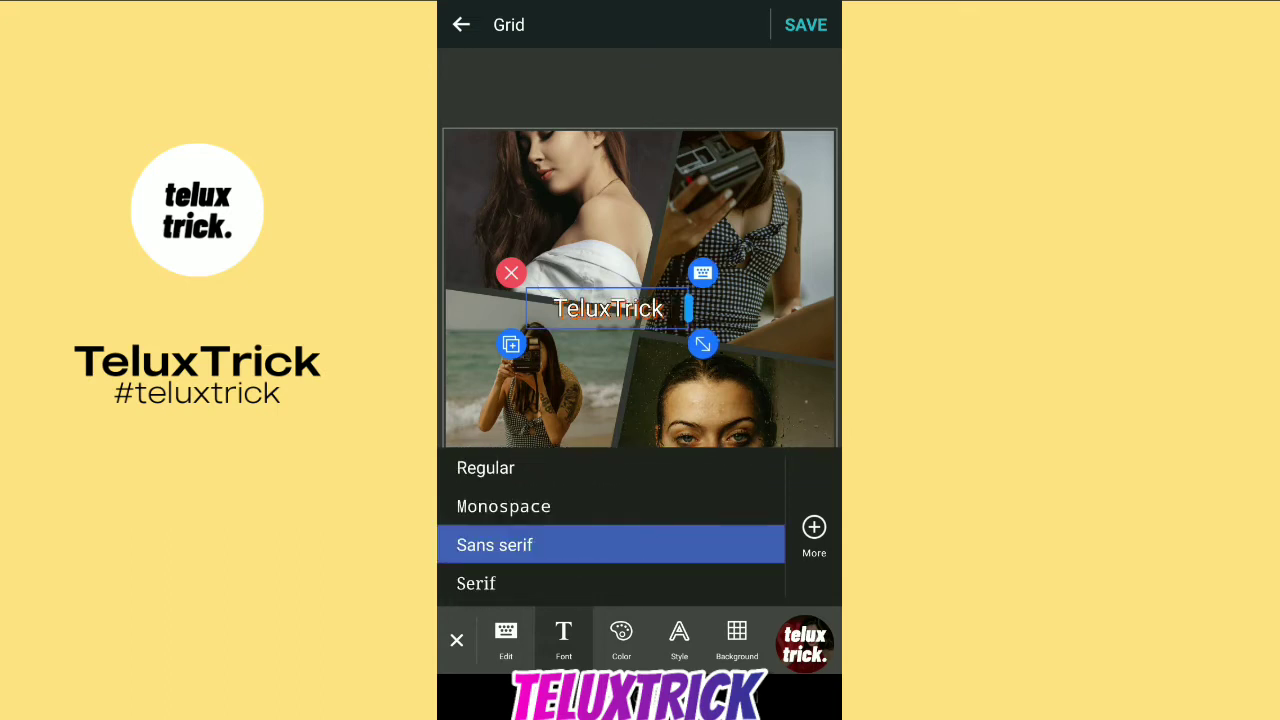
{"action": "scroll", "coordinate": [610, 530], "scroll_direction": "down", "scroll_amount": 5}
{"action": "left_click", "coordinate": [495, 503]}
{"action": "left_click", "coordinate": [456, 640]}
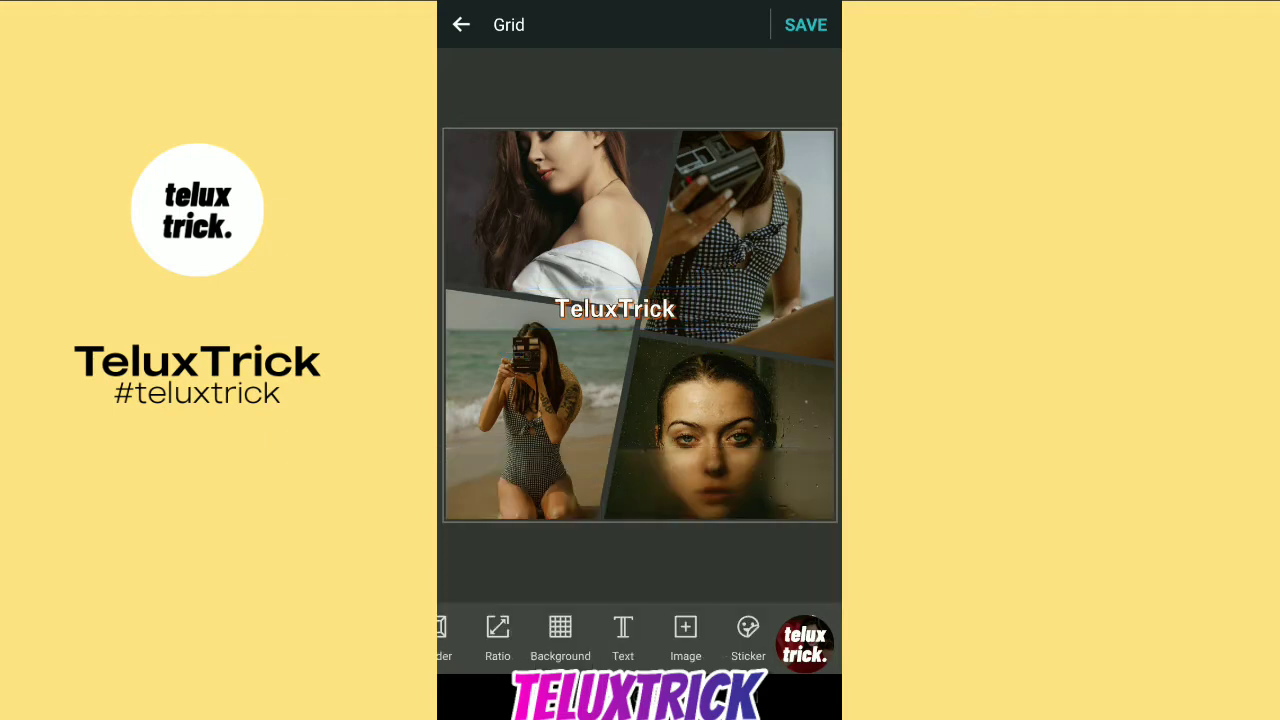
Tilt the TeluxTrick caption slightly and nudge it to the right.
{"action": "left_click", "coordinate": [615, 309]}
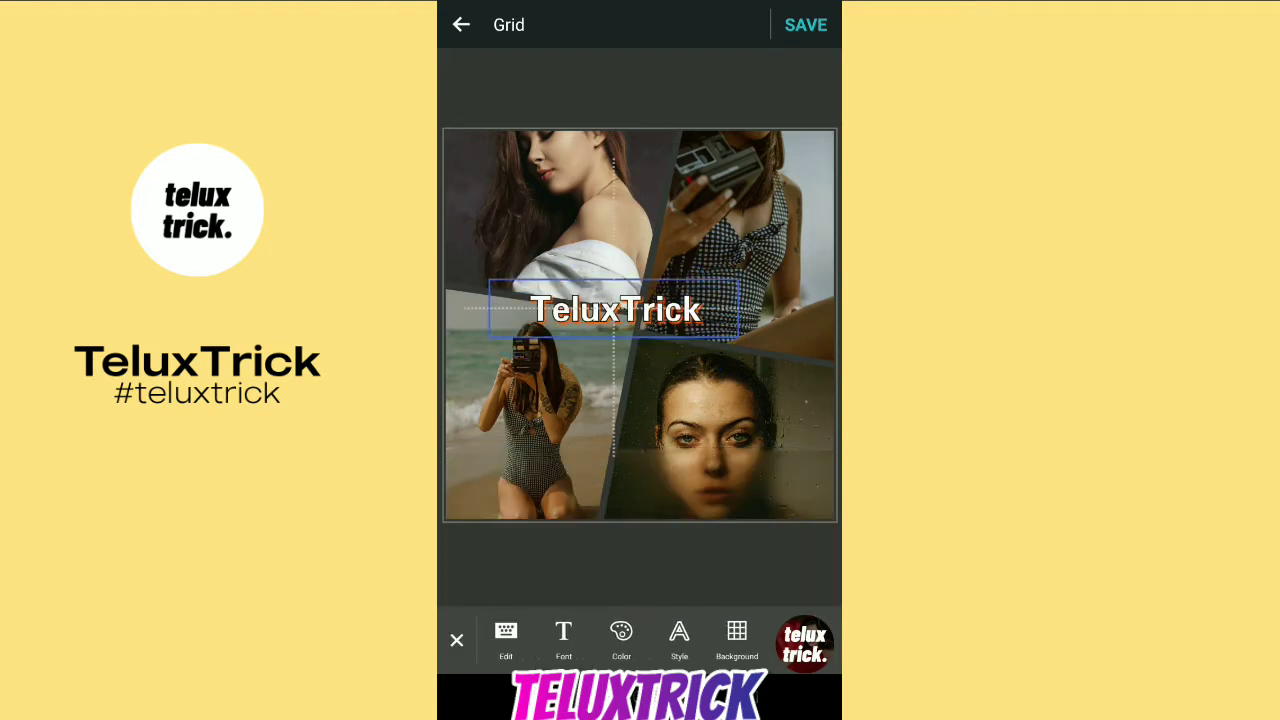
{"action": "left_click_drag", "start_coordinate": [612, 309], "coordinate": [640, 310]}
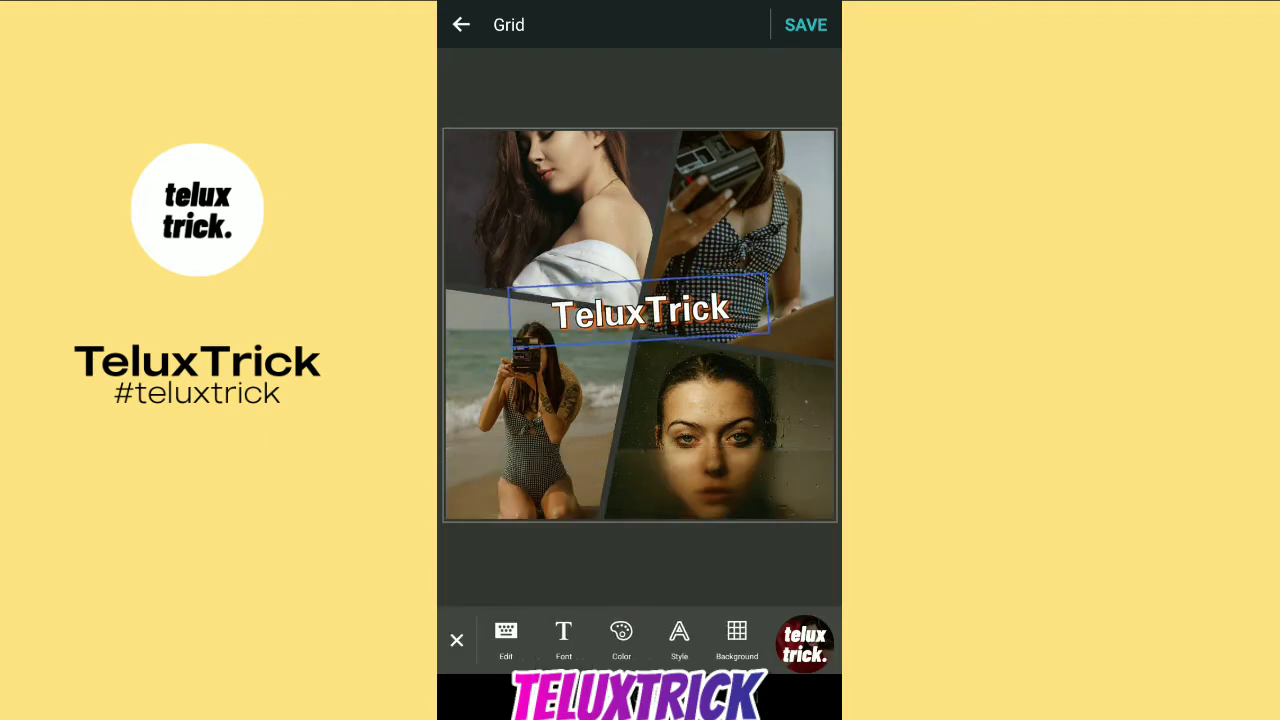
{"action": "left_click", "coordinate": [456, 640]}
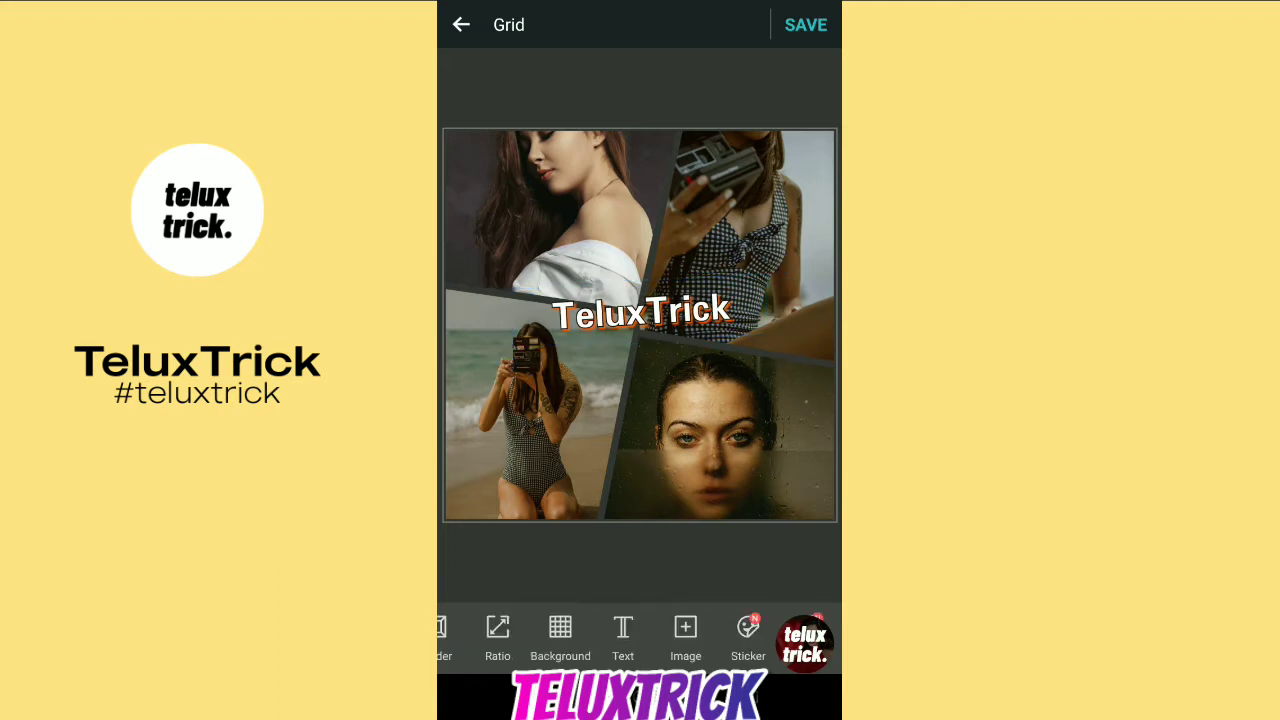
Browse the watermark options for the YouTube channel badge.
{"action": "left_click_drag", "start_coordinate": [748, 640], "coordinate": [563, 640]}
{"action": "left_click", "coordinate": [805, 640]}
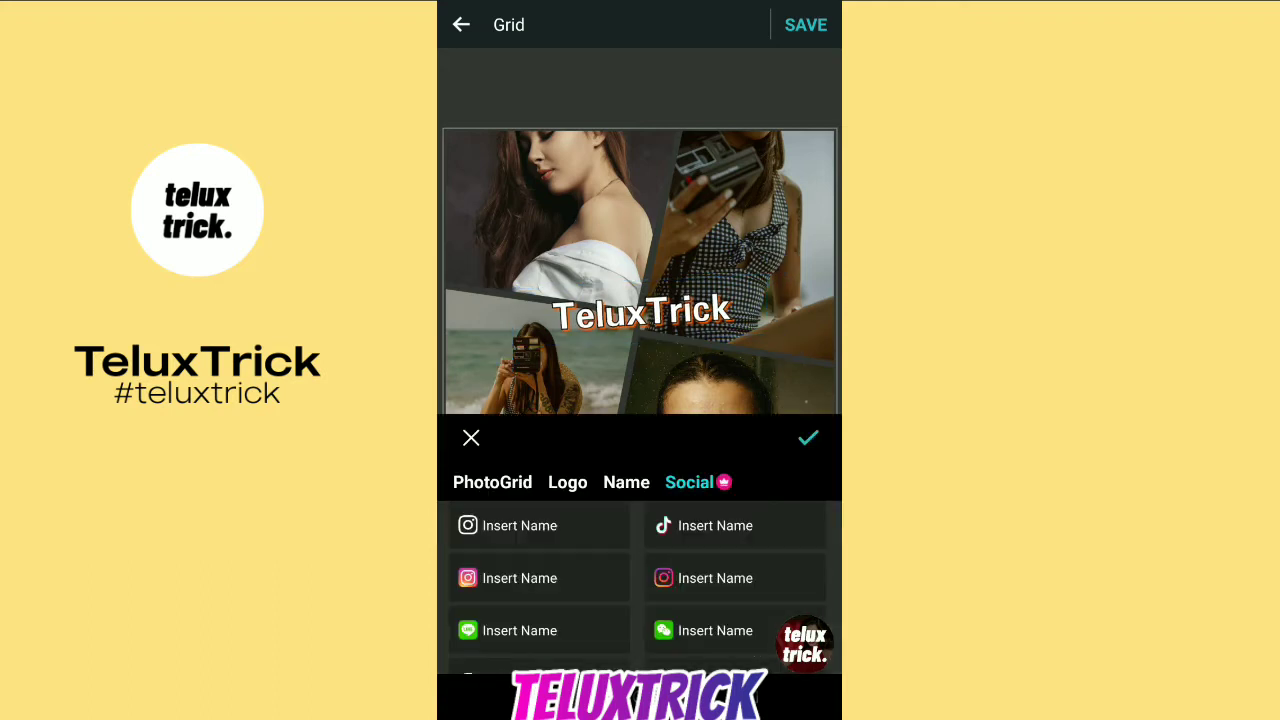
{"action": "scroll", "coordinate": [638, 586], "scroll_direction": "down", "scroll_amount": 3}
{"action": "scroll", "coordinate": [638, 586], "scroll_direction": "up", "scroll_amount": 3}
{"action": "scroll", "coordinate": [638, 586], "scroll_direction": "down", "scroll_amount": 3}
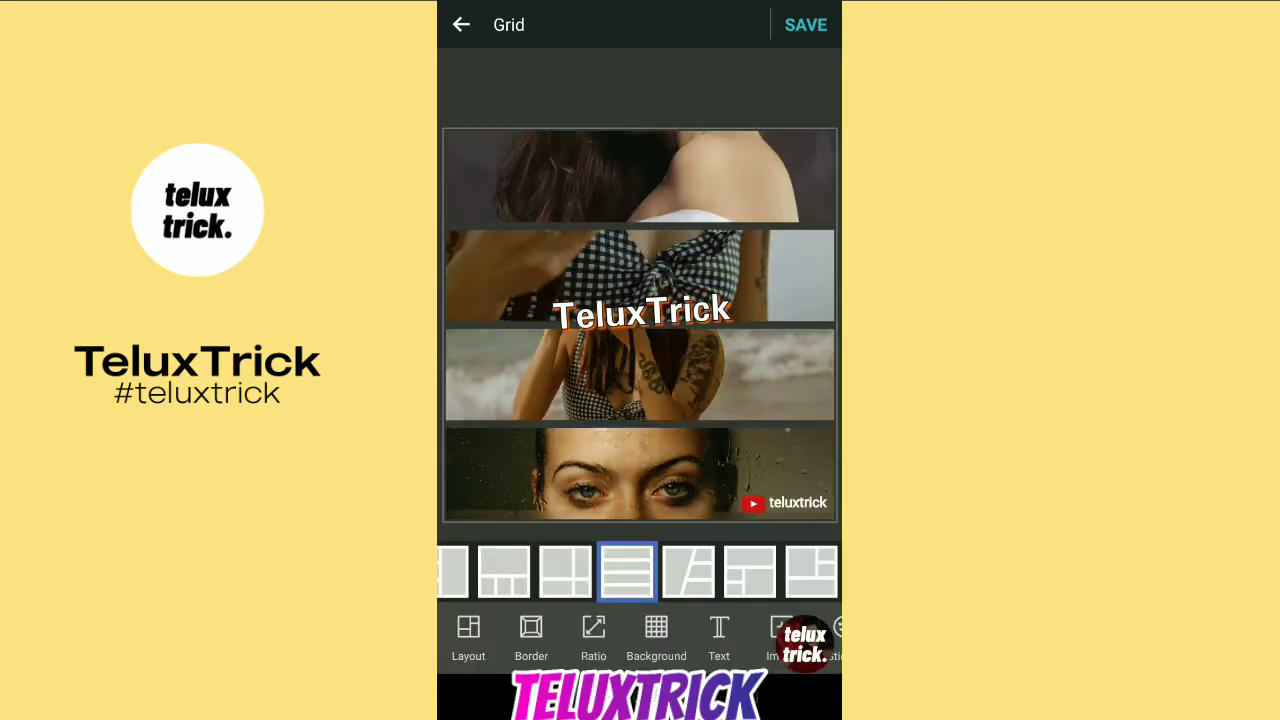
Preview irregular, shaped-cell and simple four-cell layouts, then bring up the full Classic gallery.
{"action": "scroll", "coordinate": [639, 571], "scroll_direction": "left", "scroll_amount": 3}
{"action": "scroll", "coordinate": [639, 571], "scroll_direction": "left", "scroll_amount": 3}
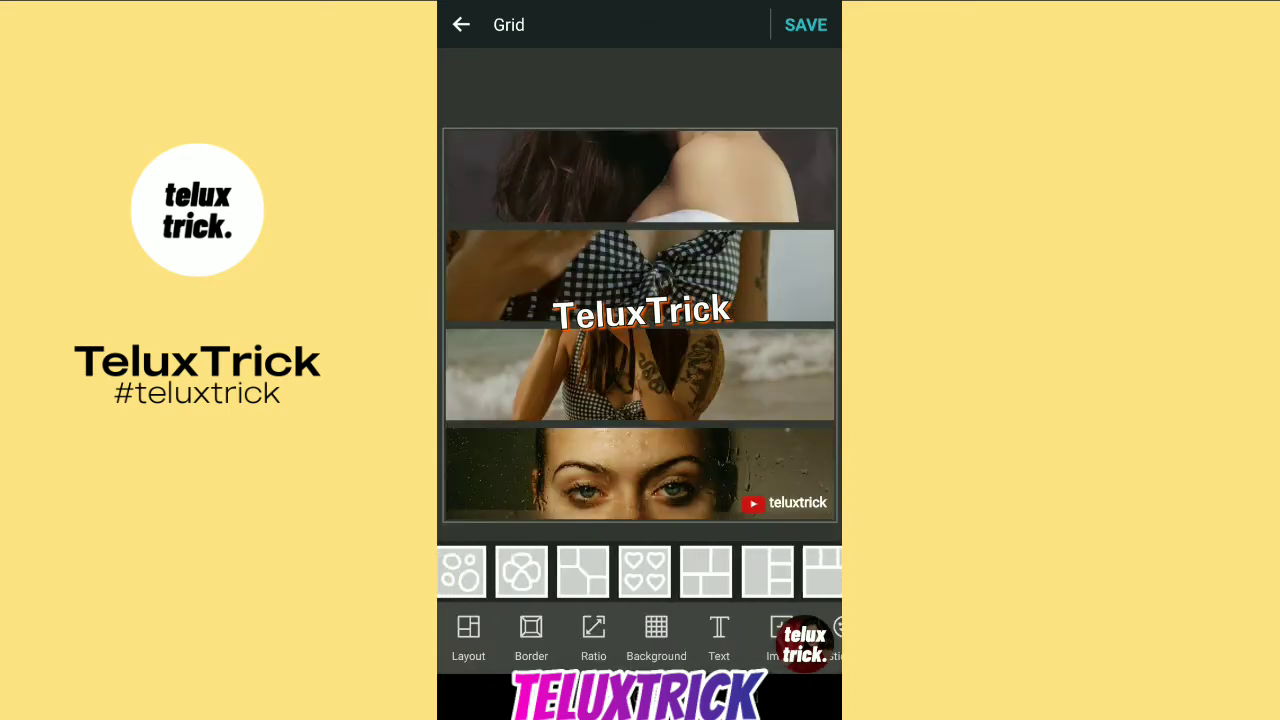
{"action": "left_click", "coordinate": [594, 571]}
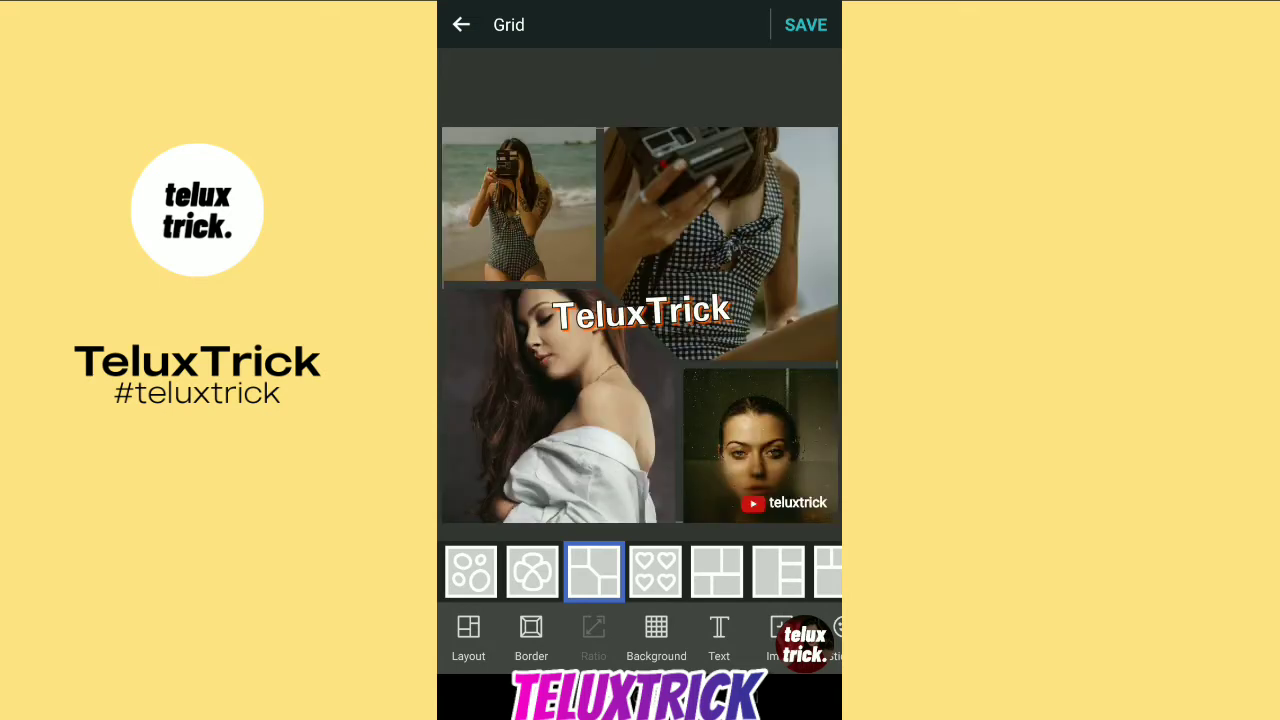
{"action": "scroll", "coordinate": [639, 571], "scroll_direction": "left", "scroll_amount": 3}
{"action": "left_click", "coordinate": [521, 571]}
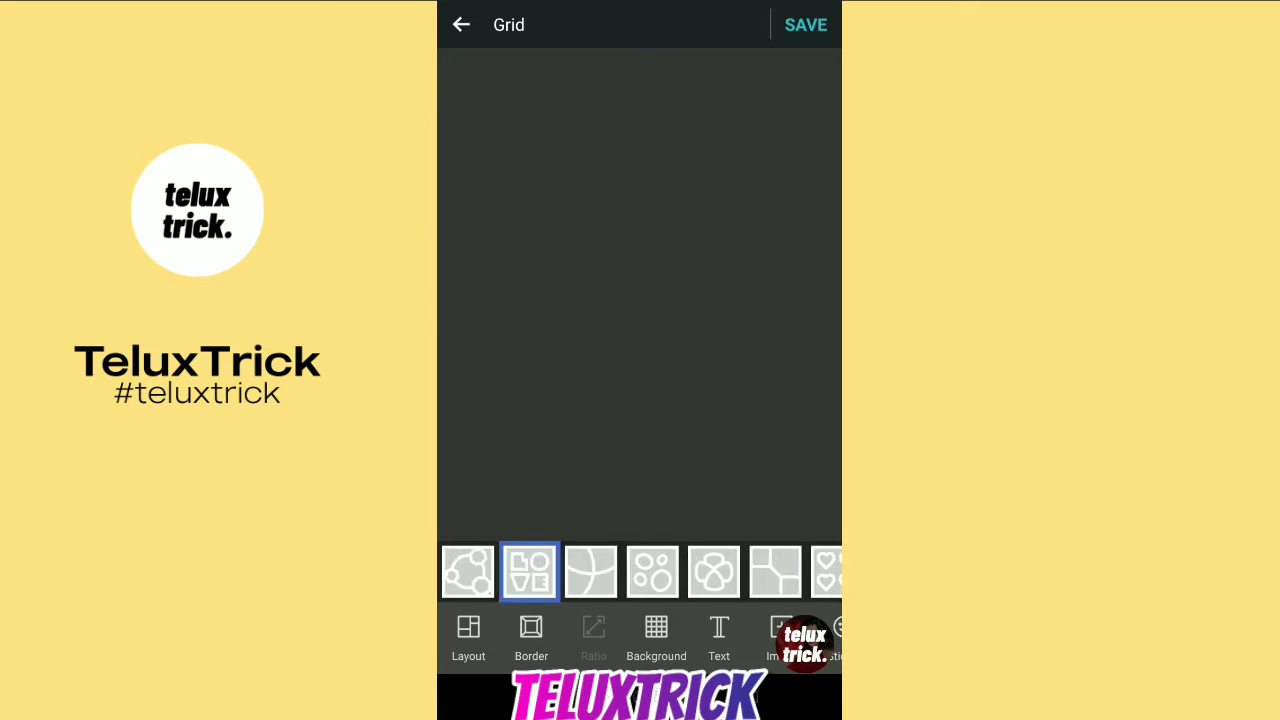
{"action": "scroll", "coordinate": [639, 571], "scroll_direction": "left", "scroll_amount": 3}
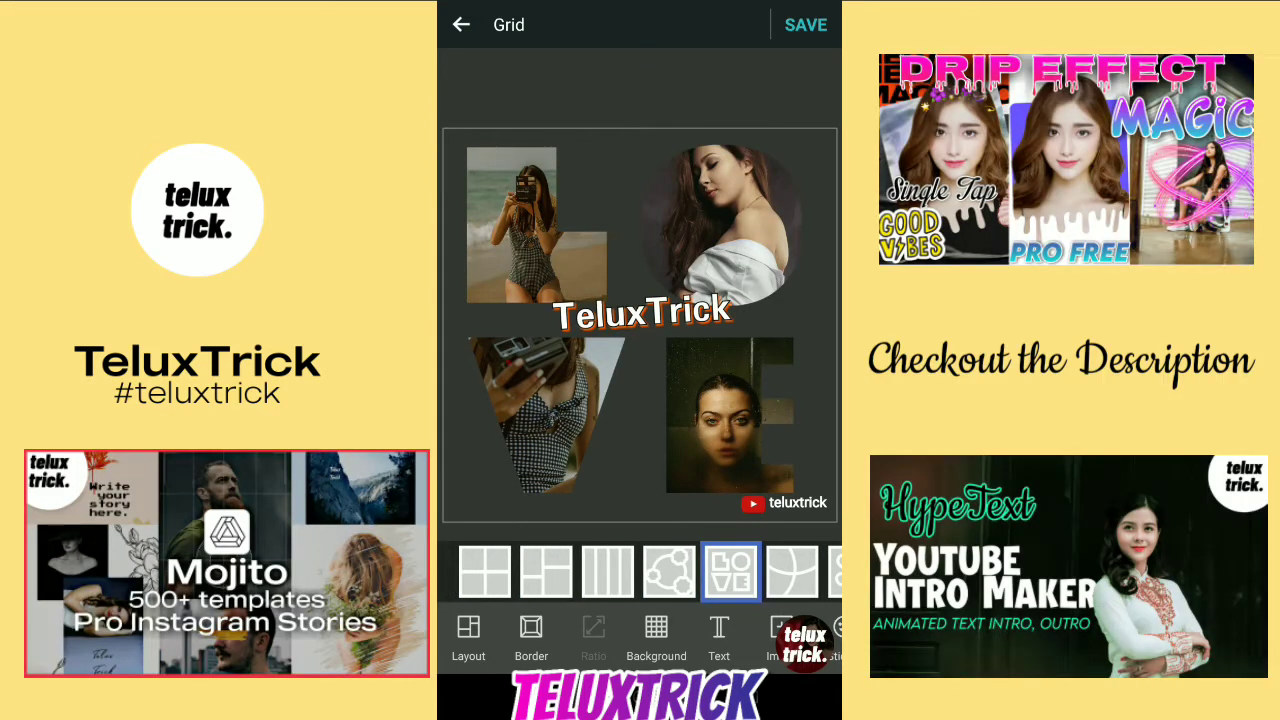
{"action": "left_click", "coordinate": [546, 571]}
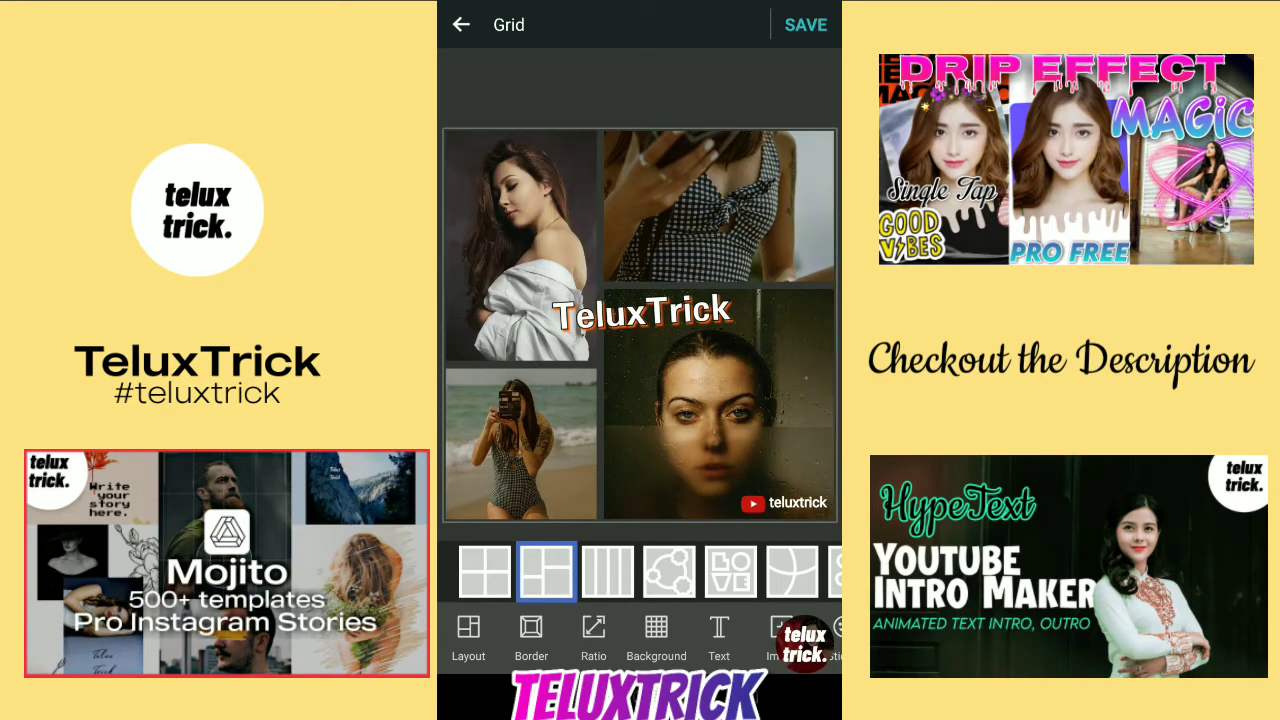
{"action": "left_click", "coordinate": [468, 635]}
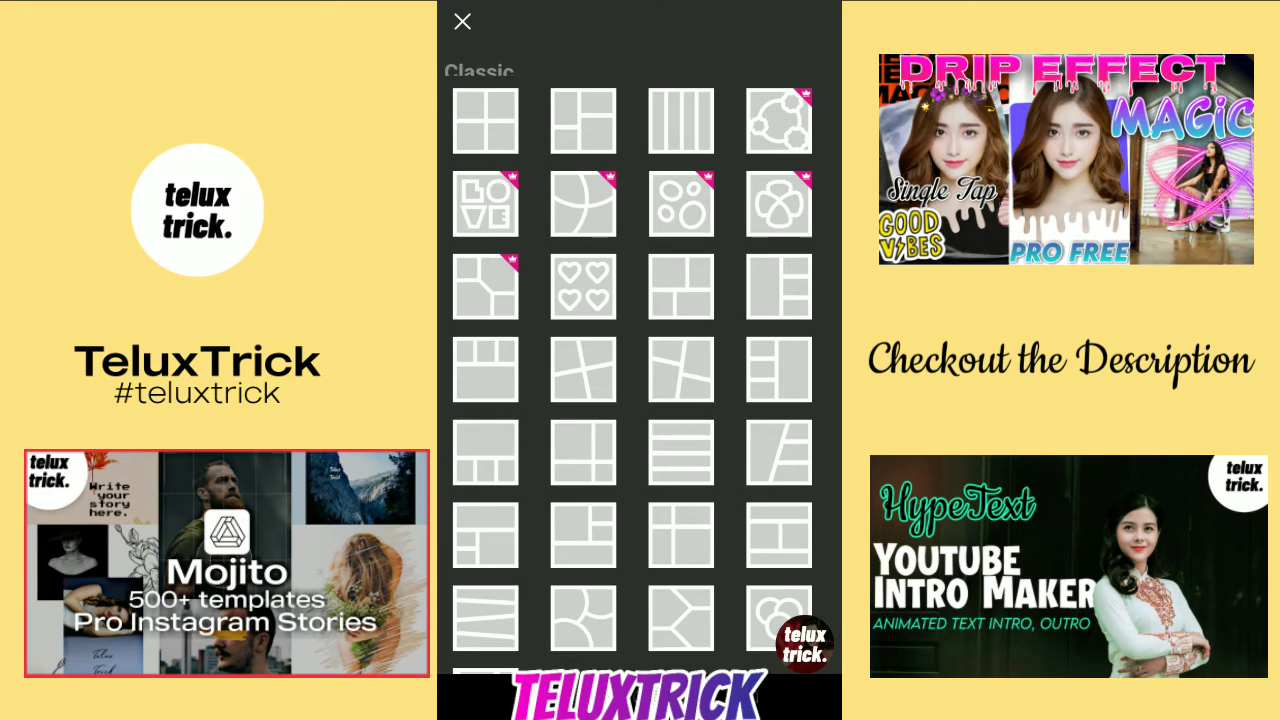
Use the four-vertical-columns layout with a 16:9 aspect ratio.
{"action": "left_click", "coordinate": [681, 121]}
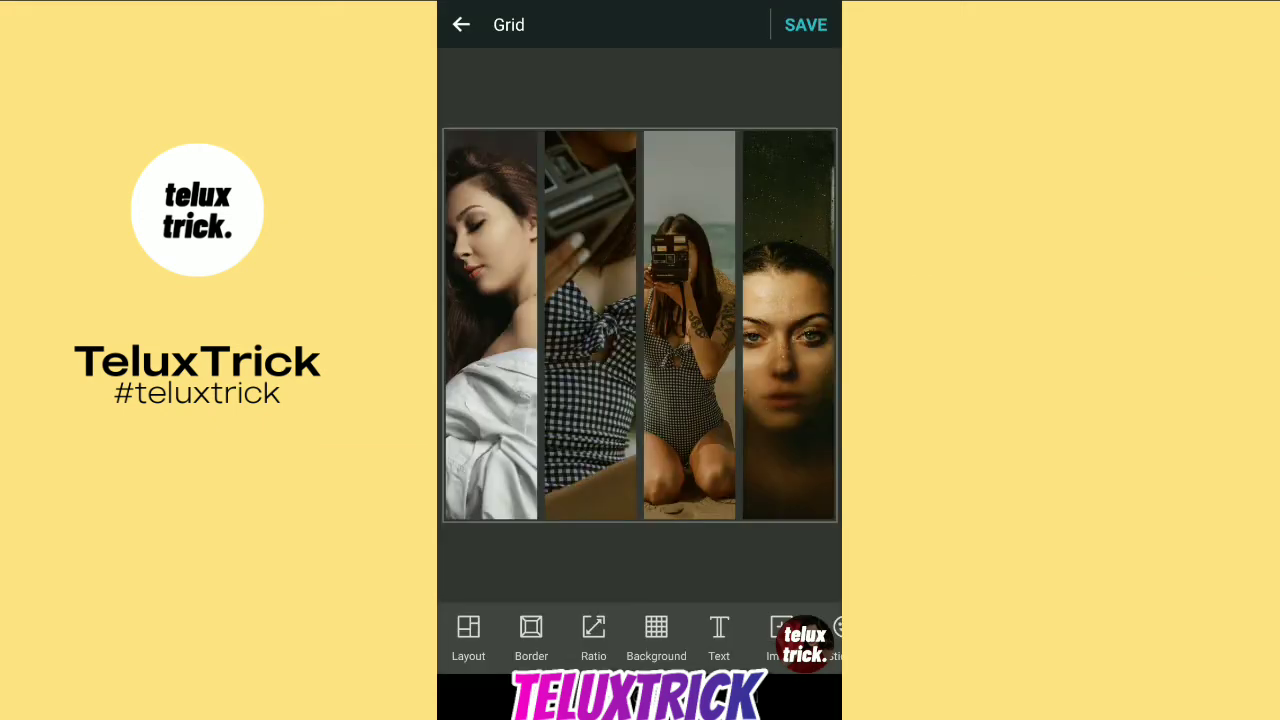
{"action": "left_click", "coordinate": [593, 635]}
{"action": "left_click", "coordinate": [775, 570]}
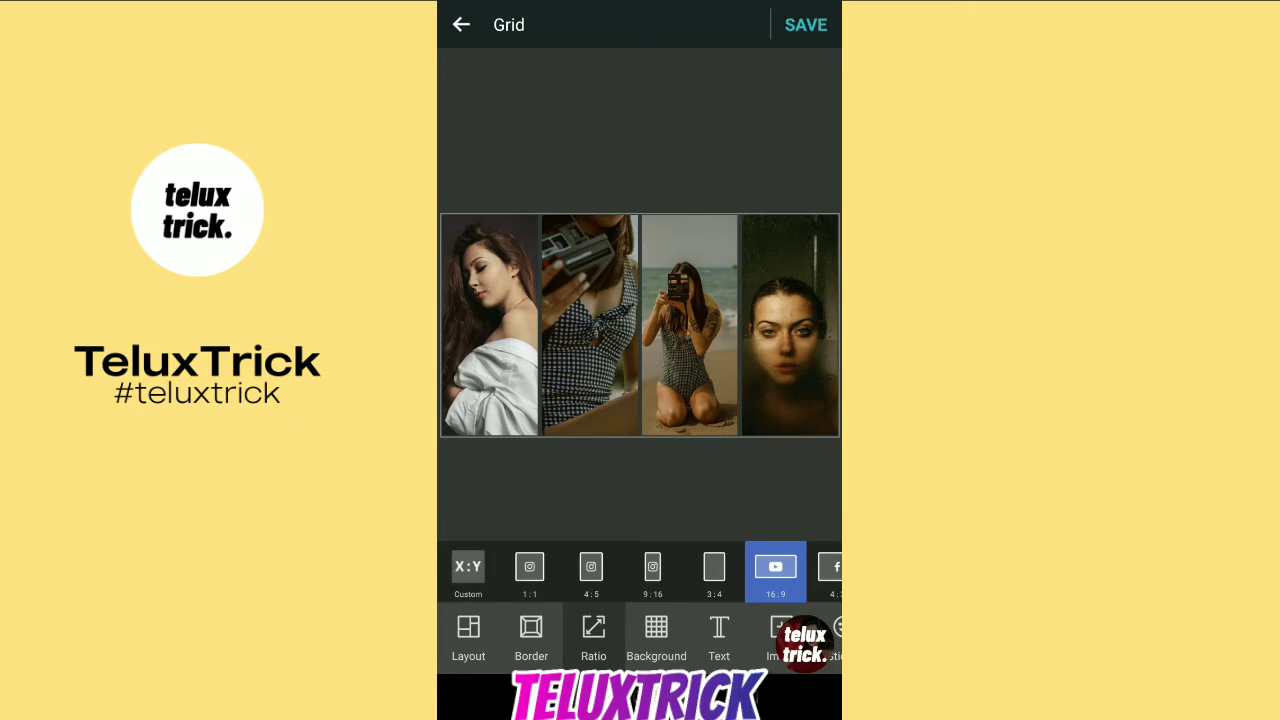
Shift the third photo up within its column cell.
{"action": "left_click", "coordinate": [689, 325]}
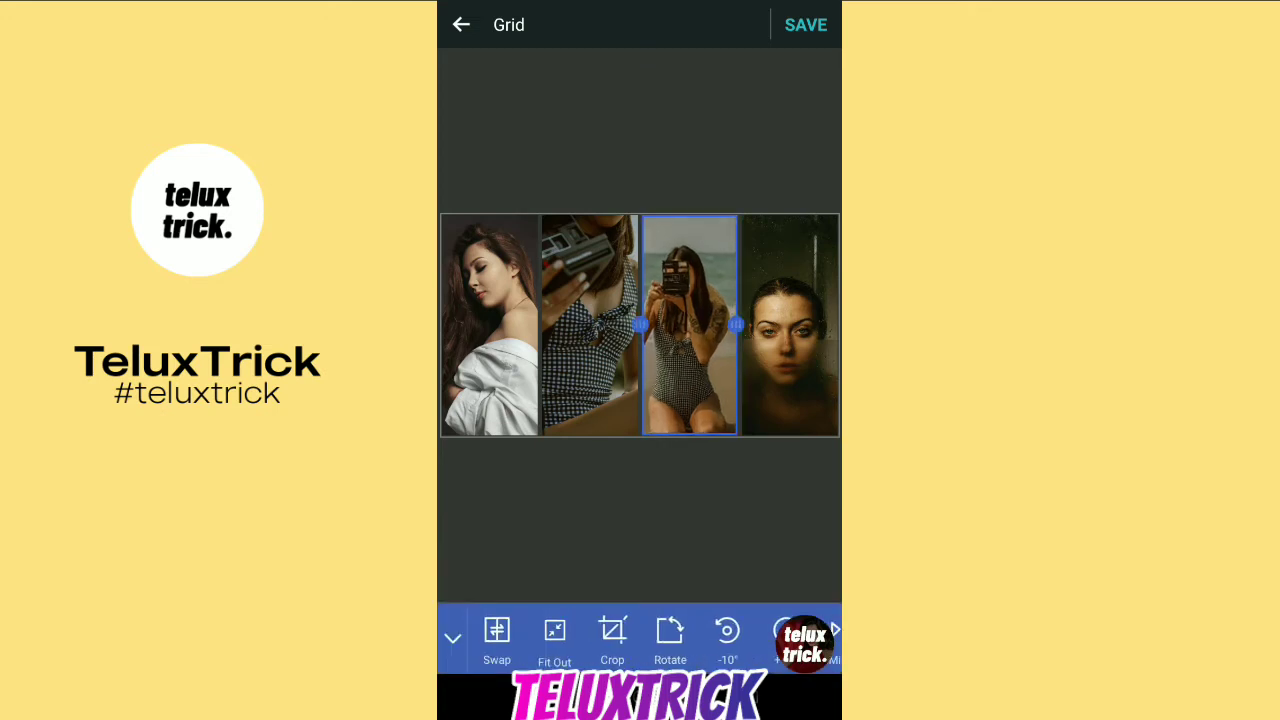
{"action": "left_click_drag", "start_coordinate": [689, 330], "coordinate": [689, 305]}
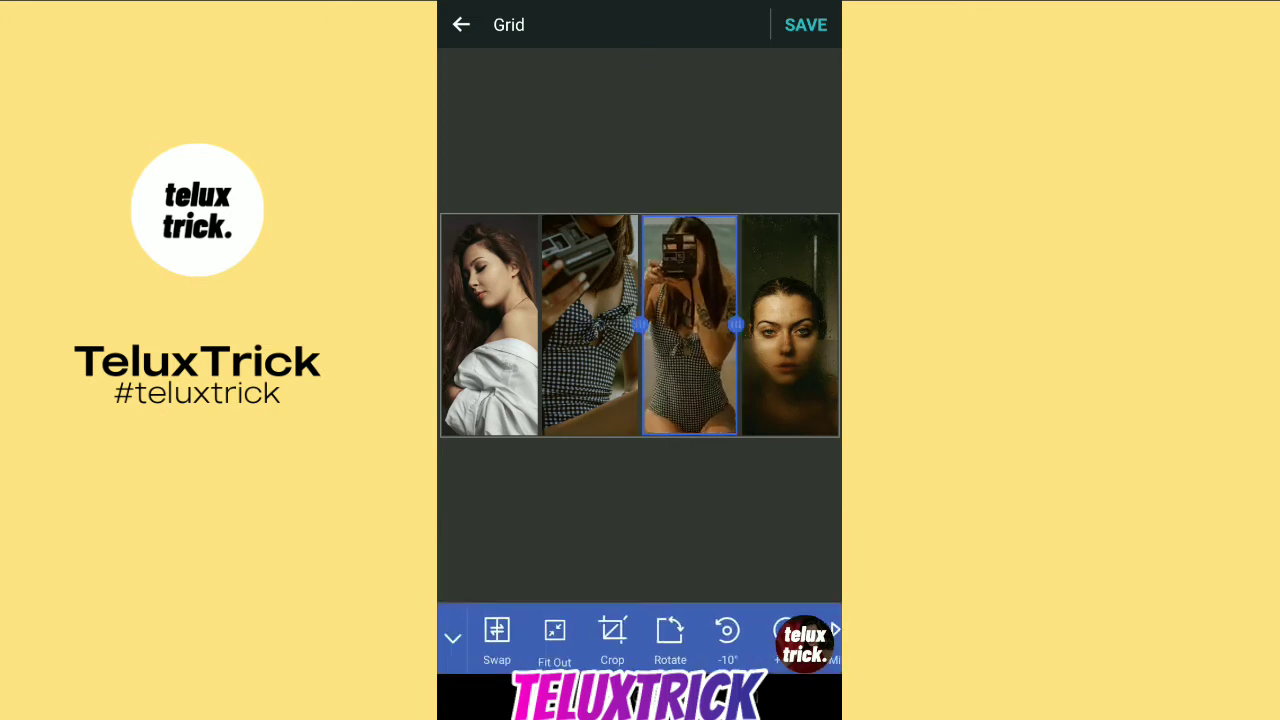
{"action": "left_click", "coordinate": [453, 637]}
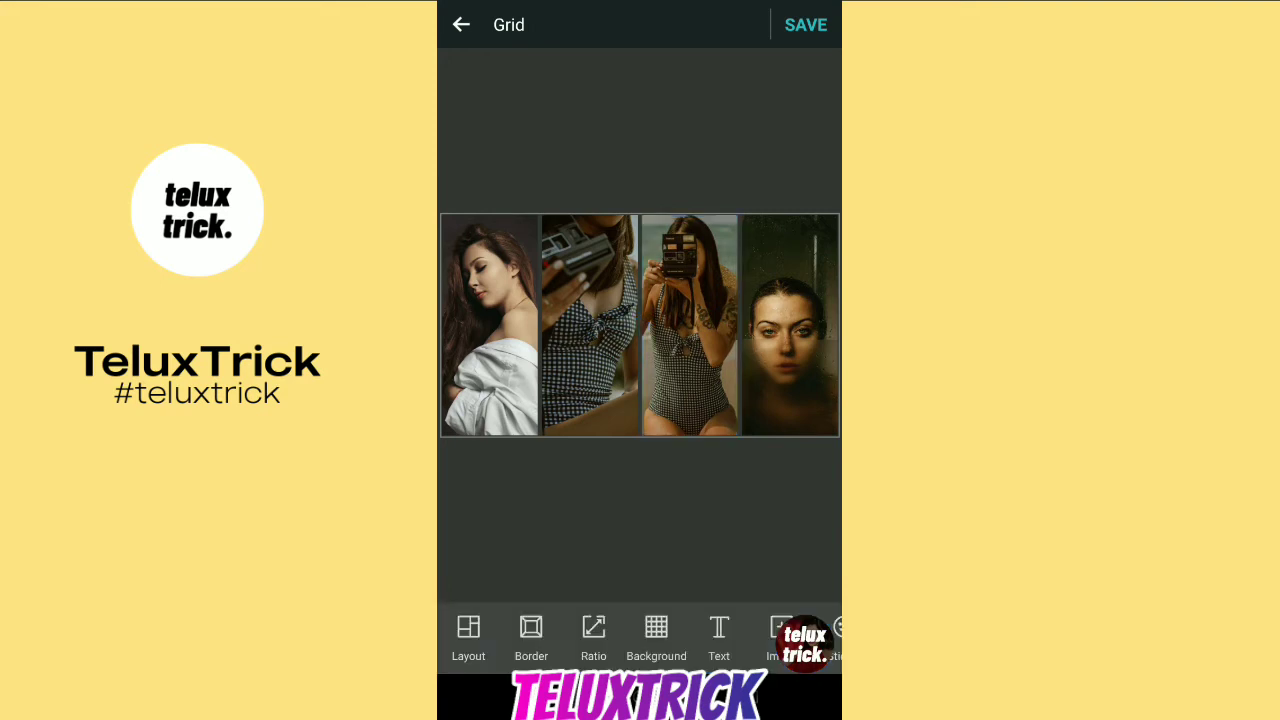
{"action": "scroll", "coordinate": [640, 637], "scroll_direction": "right", "scroll_amount": 5}
Save the 16:9 column collage as a PNG at 720P instead of 1024P.
{"action": "left_click", "coordinate": [805, 25]}
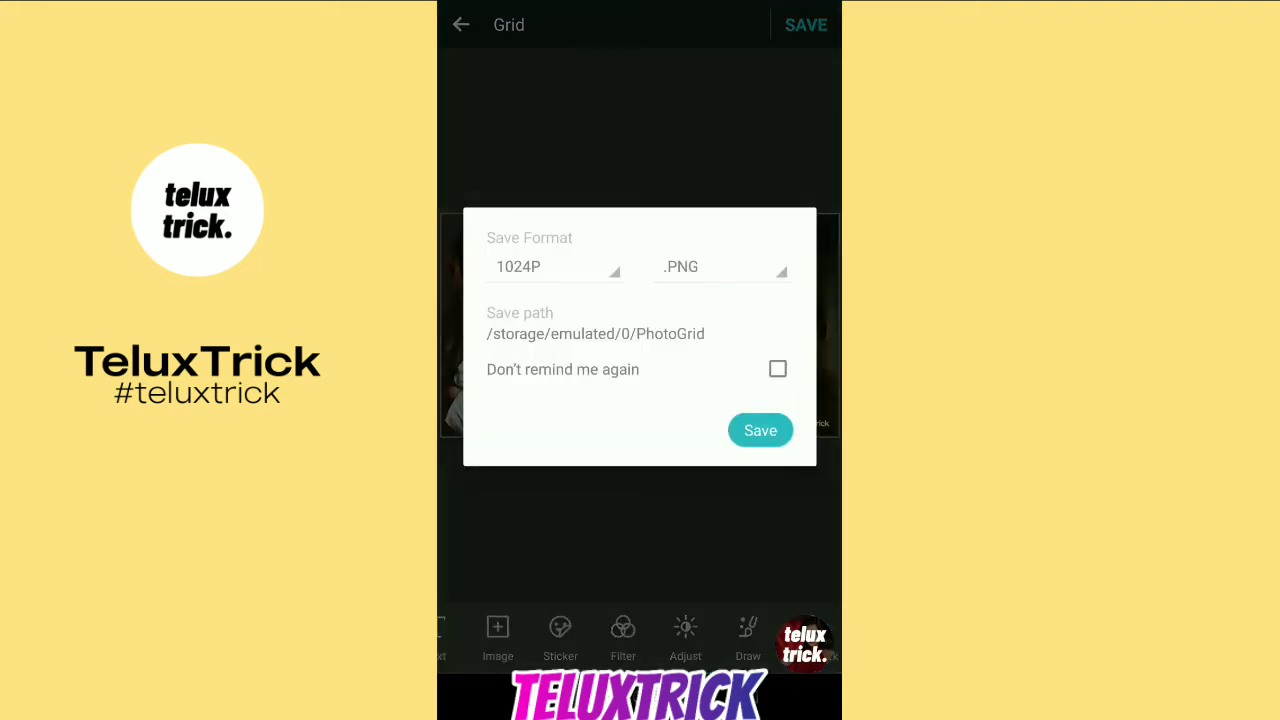
{"action": "left_click", "coordinate": [555, 267]}
{"action": "left_click", "coordinate": [528, 304]}
{"action": "left_click", "coordinate": [760, 430]}
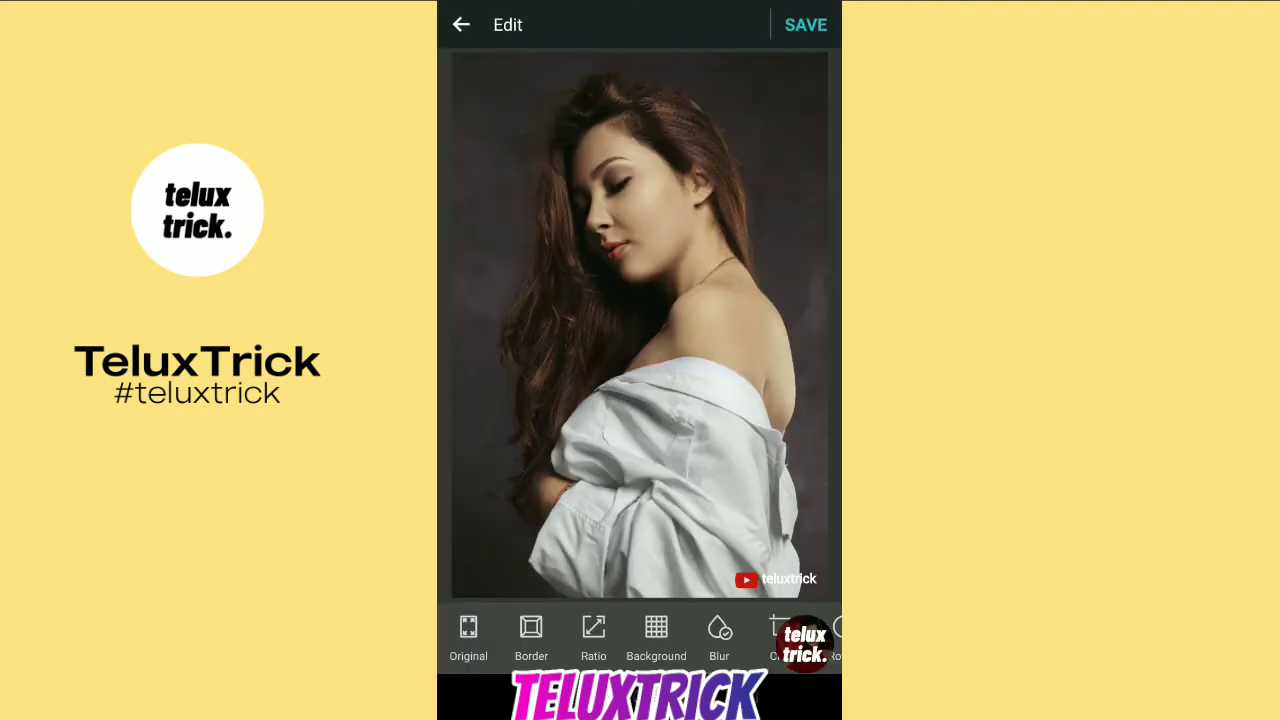
After trying blur and a blue pattern, frame the portrait with a plain white background.
{"action": "left_click", "coordinate": [719, 637]}
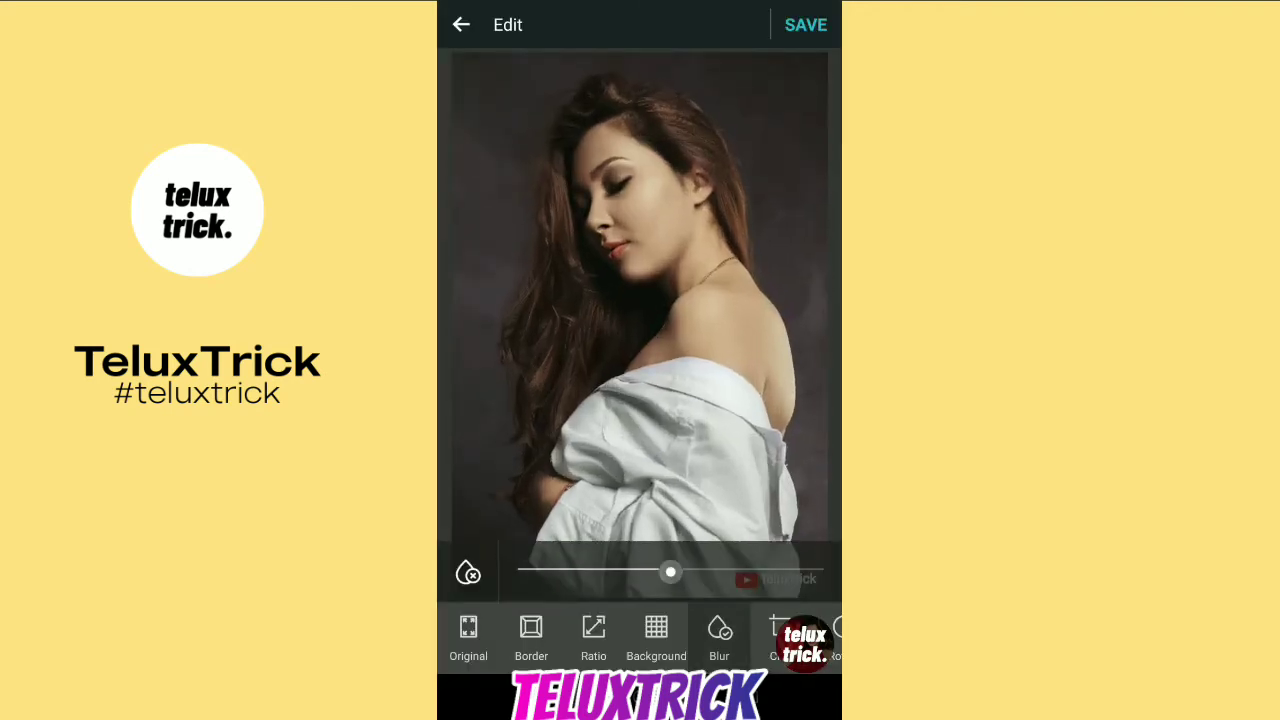
{"action": "left_click", "coordinate": [656, 637]}
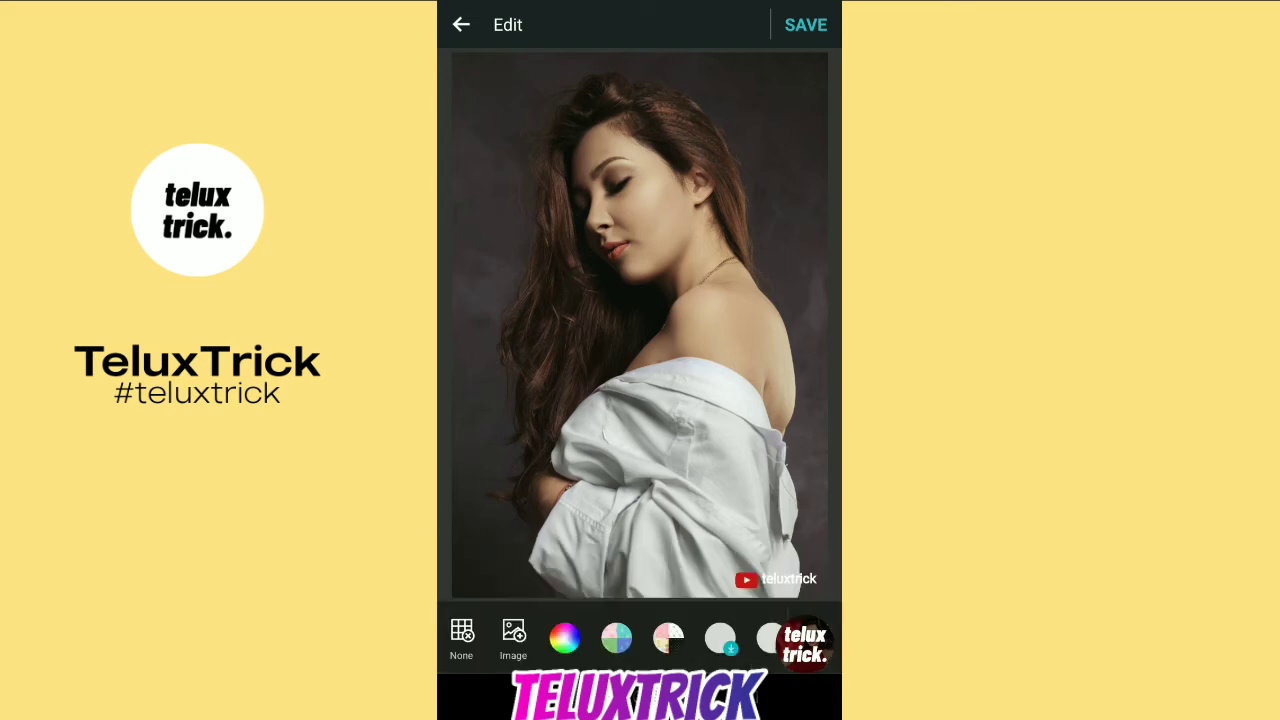
{"action": "left_click", "coordinate": [616, 637]}
{"action": "left_click", "coordinate": [643, 492]}
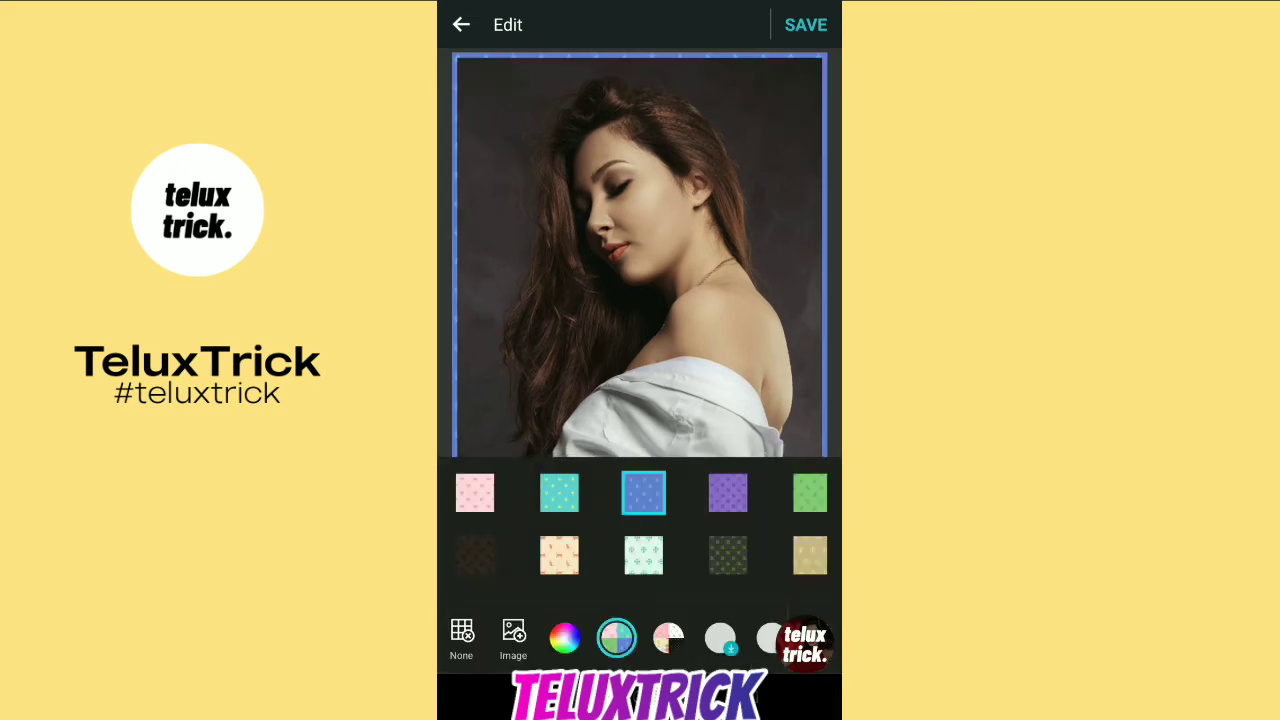
{"action": "left_click", "coordinate": [564, 637]}
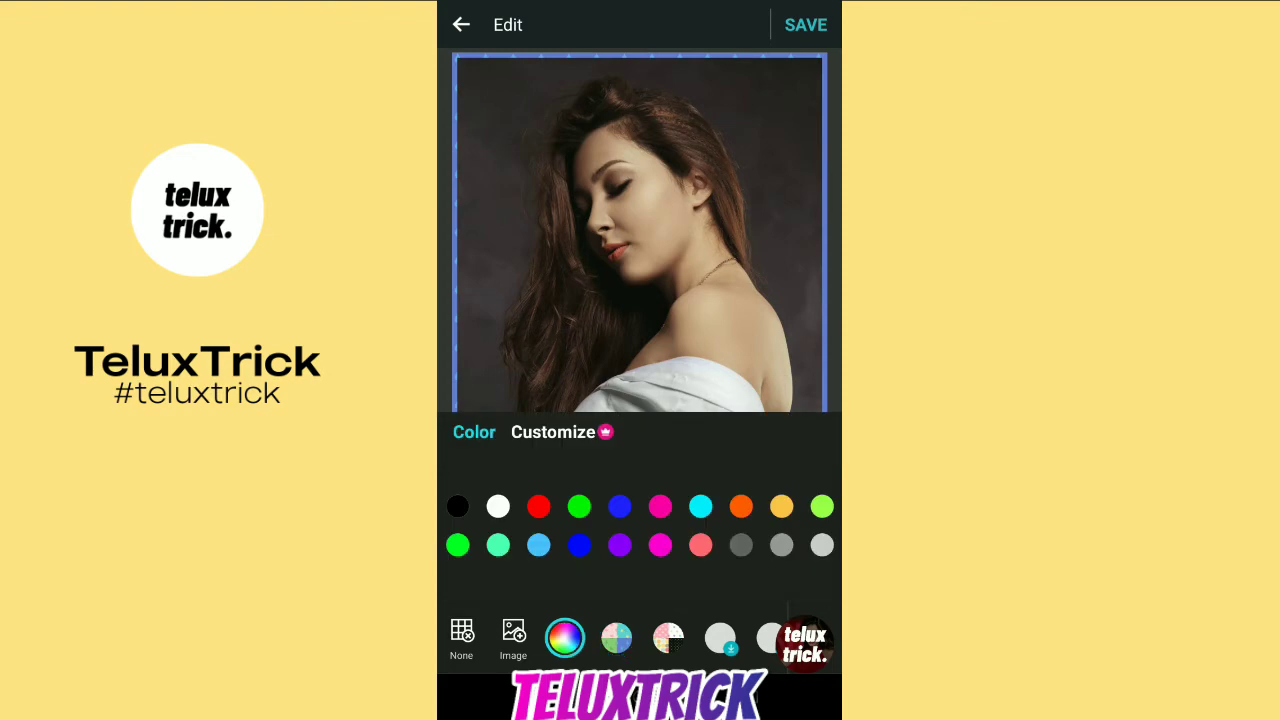
{"action": "left_click", "coordinate": [498, 507]}
{"action": "key", "text": "Escape"}
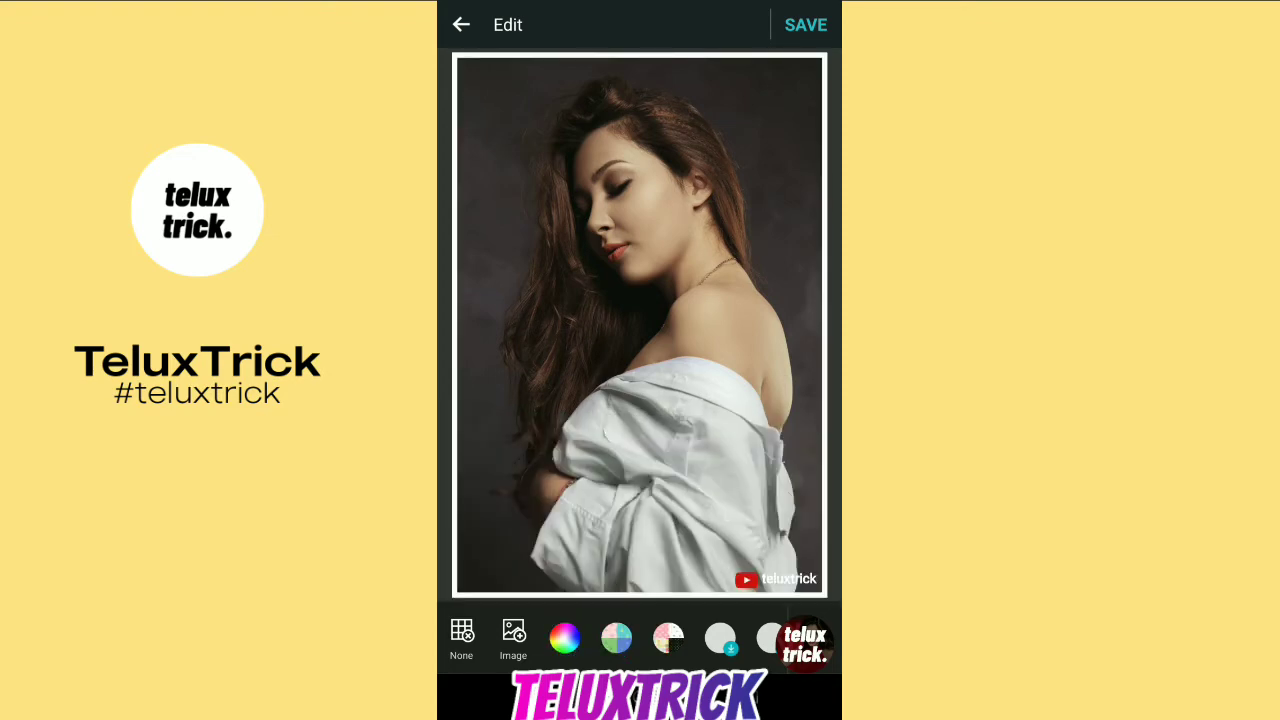
{"action": "key", "text": "Escape"}
Bring up the artistic filter gallery with Sketch and Comic Book effects.
{"action": "scroll", "coordinate": [640, 637], "scroll_direction": "right", "scroll_amount": 3}
{"action": "scroll", "coordinate": [640, 637], "scroll_direction": "right", "scroll_amount": 2}
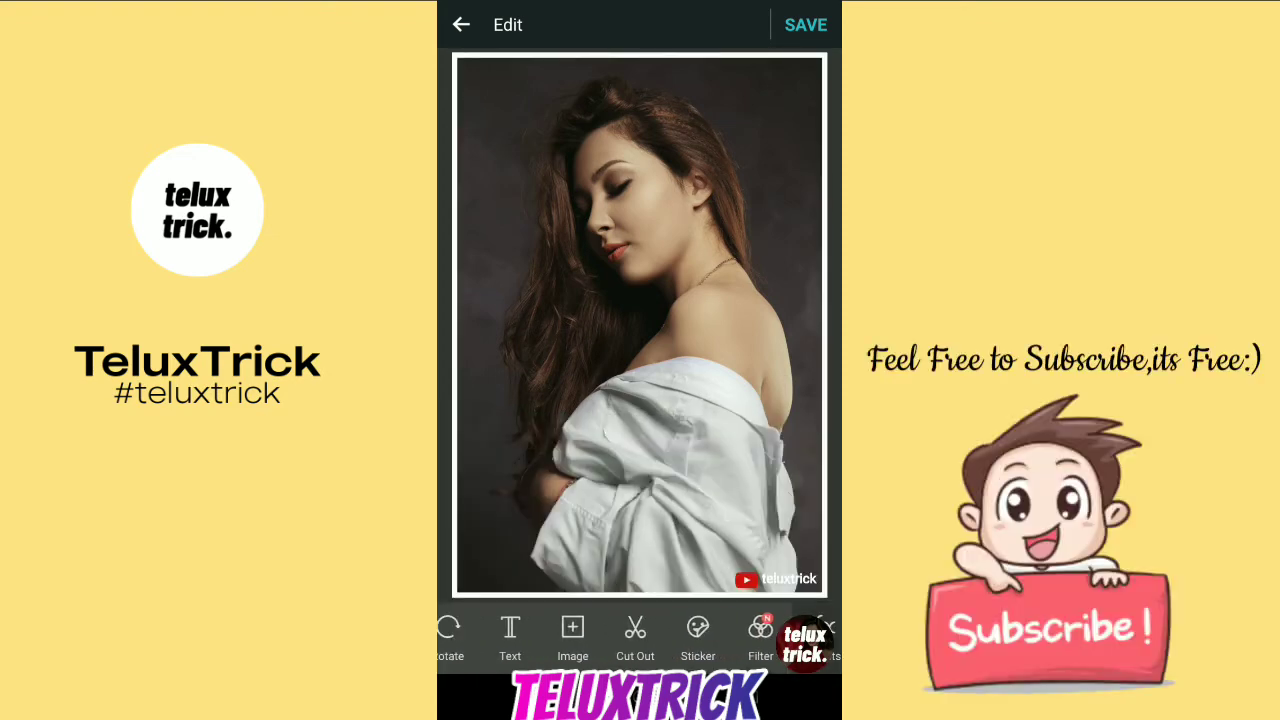
{"action": "left_click", "coordinate": [757, 630]}
{"action": "left_click", "coordinate": [527, 625]}
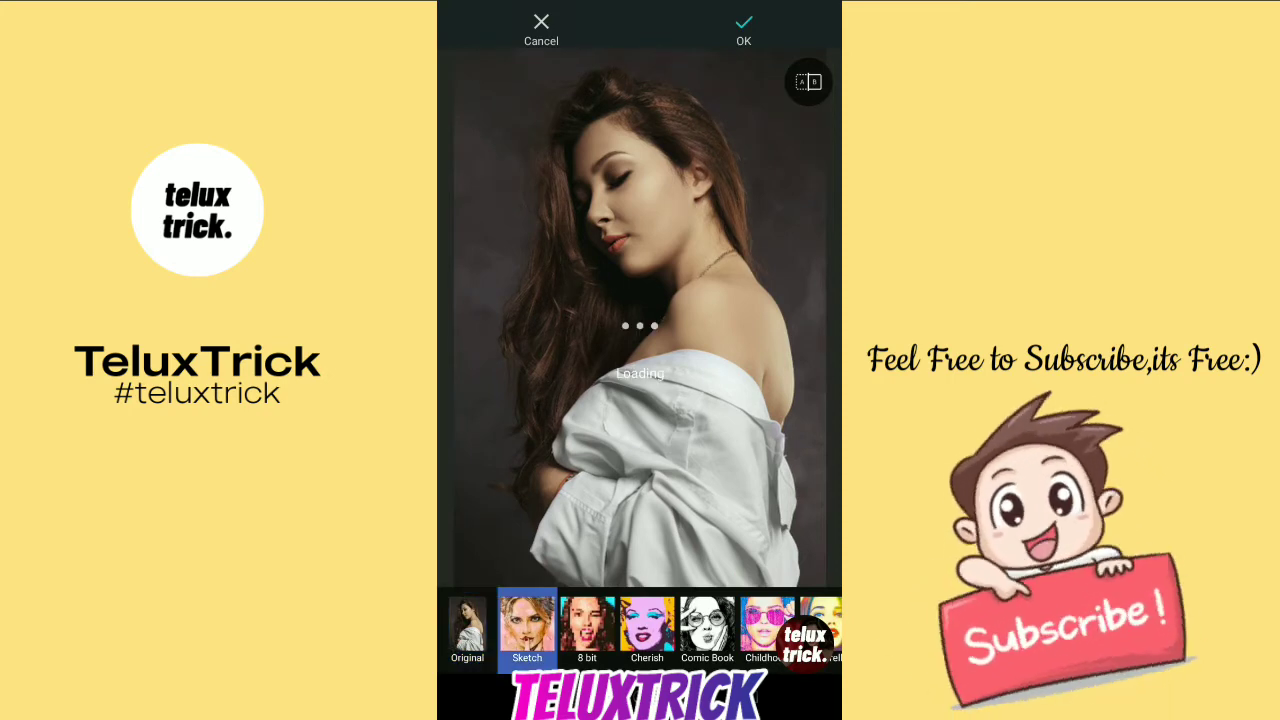
{"action": "left_click", "coordinate": [587, 625]}
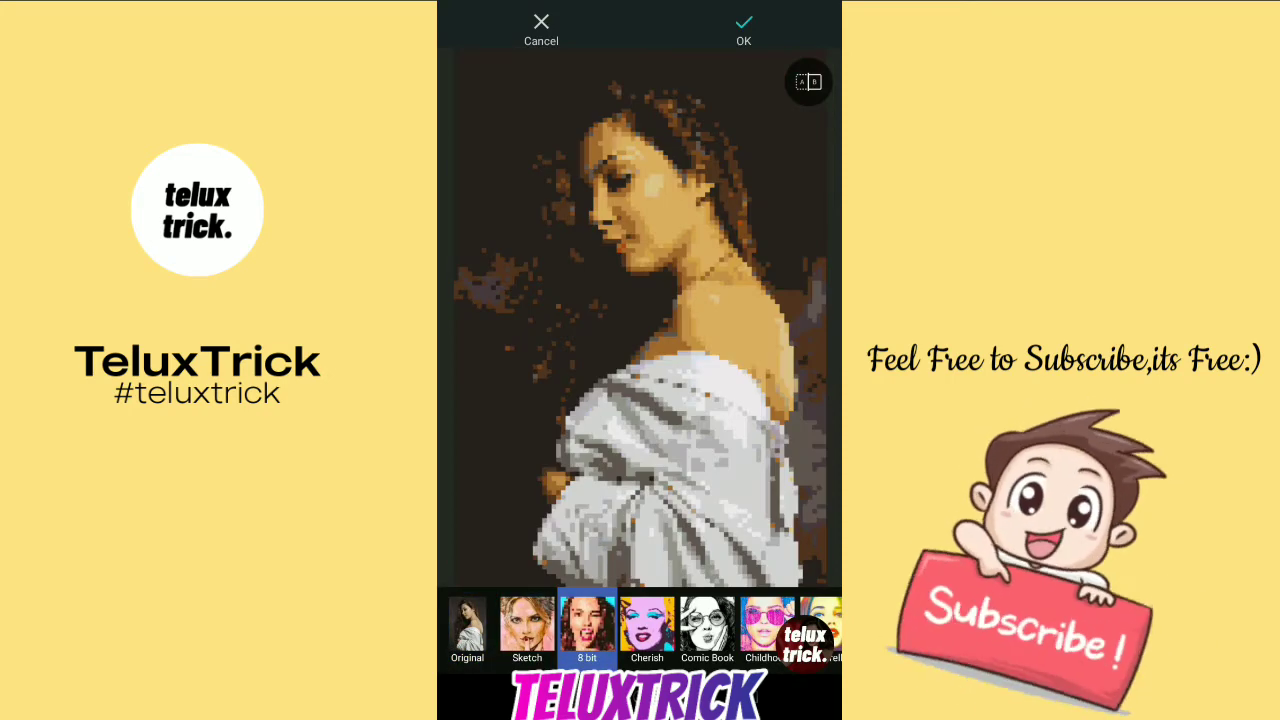
{"action": "left_click", "coordinate": [647, 625]}
{"action": "left_click", "coordinate": [707, 625]}
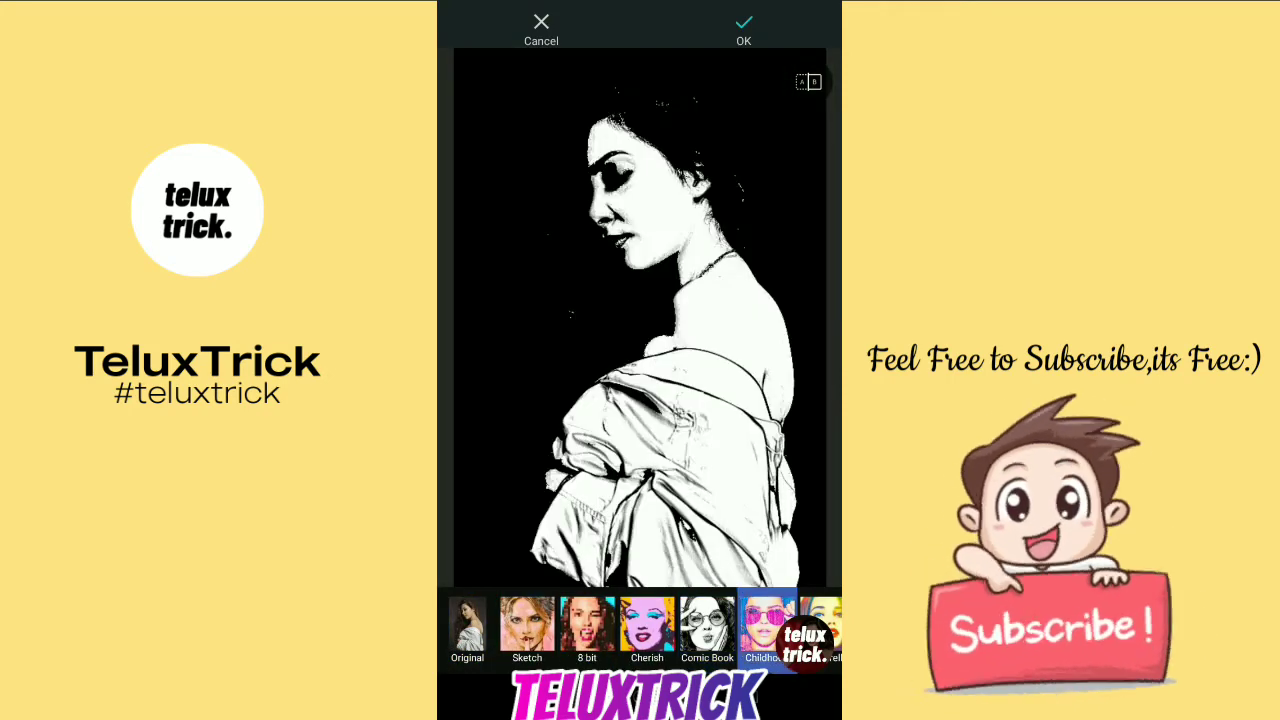
{"action": "left_click", "coordinate": [767, 625]}
{"action": "left_click", "coordinate": [812, 625]}
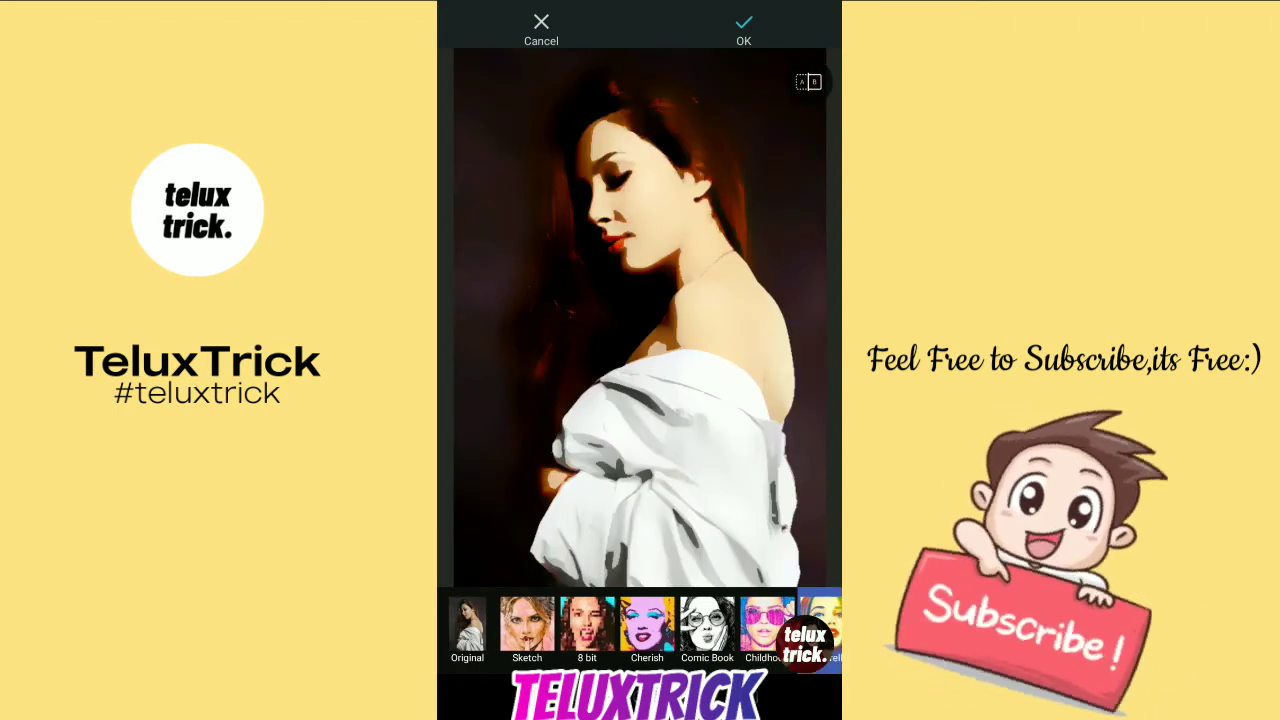
{"action": "key", "text": "Escape"}
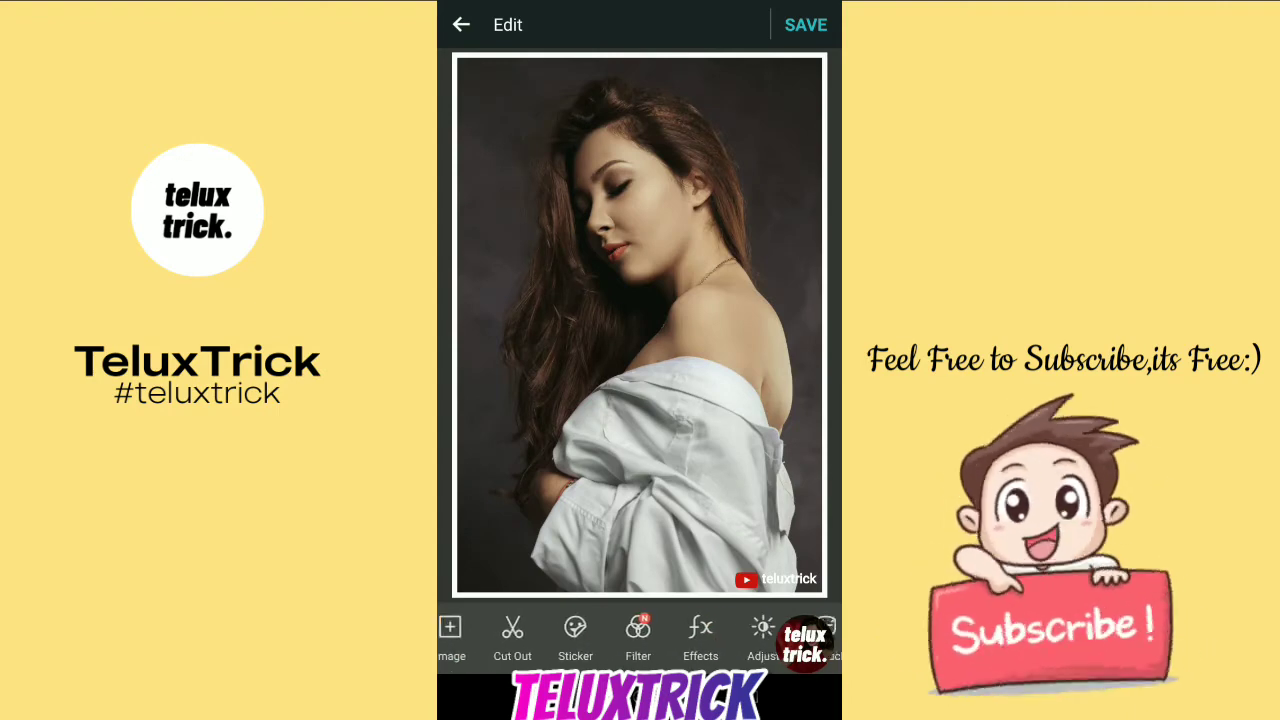
Retouch the portrait with Smoother at 41 and SkinTone pushed fully to Tanned, then apply.
{"action": "scroll", "coordinate": [640, 640], "scroll_direction": "right", "scroll_amount": 3}
{"action": "left_click", "coordinate": [636, 635]}
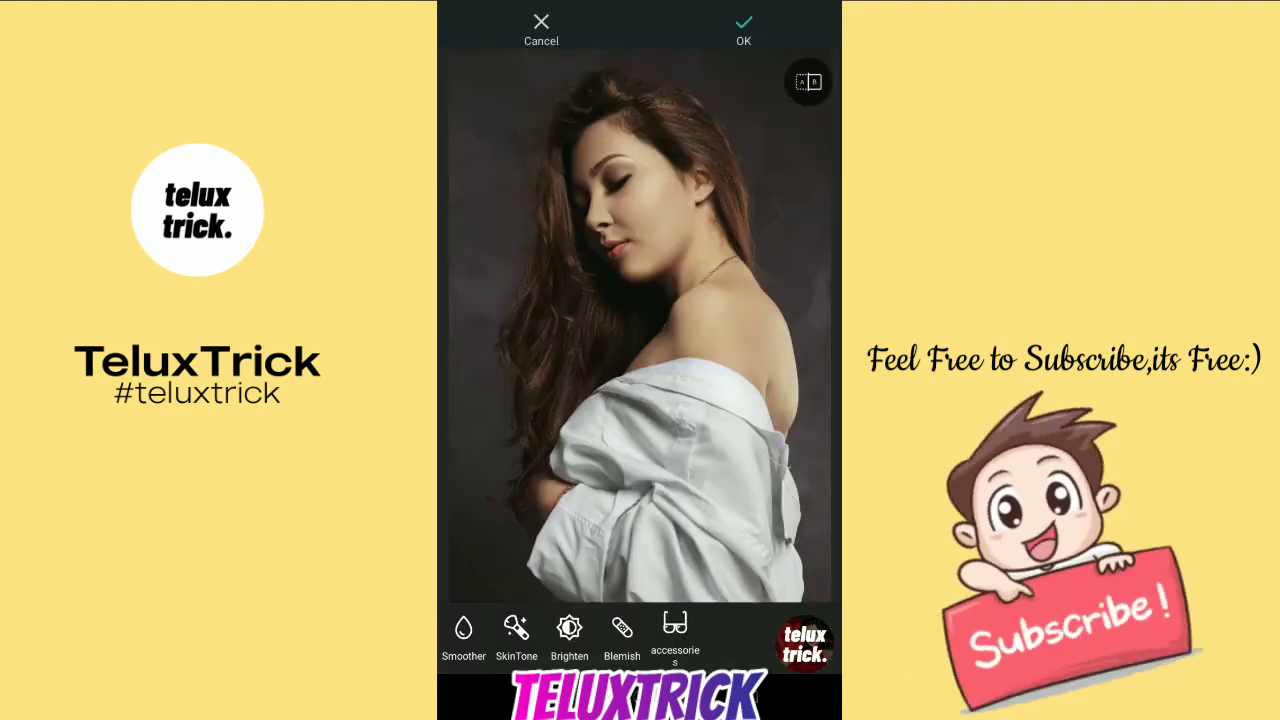
{"action": "left_click_drag", "start_coordinate": [452, 573], "coordinate": [571, 573]}
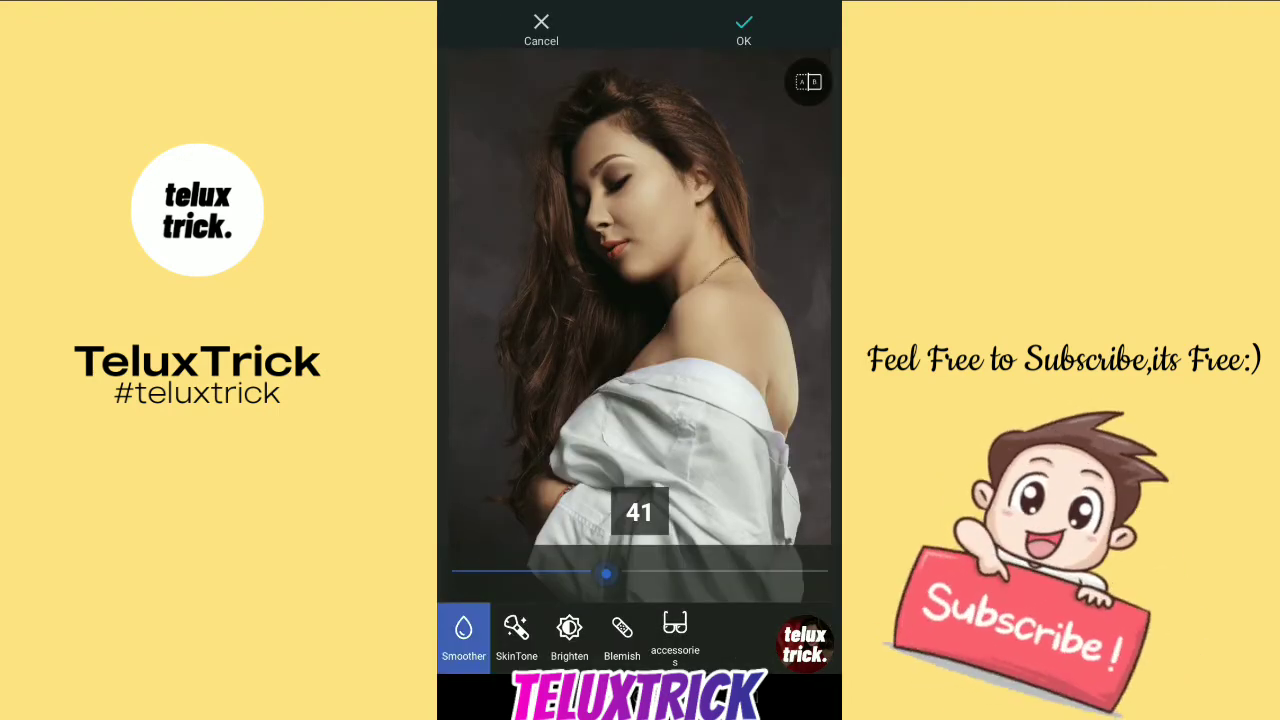
{"action": "left_click", "coordinate": [516, 630]}
{"action": "left_click_drag", "start_coordinate": [714, 650], "coordinate": [764, 650]}
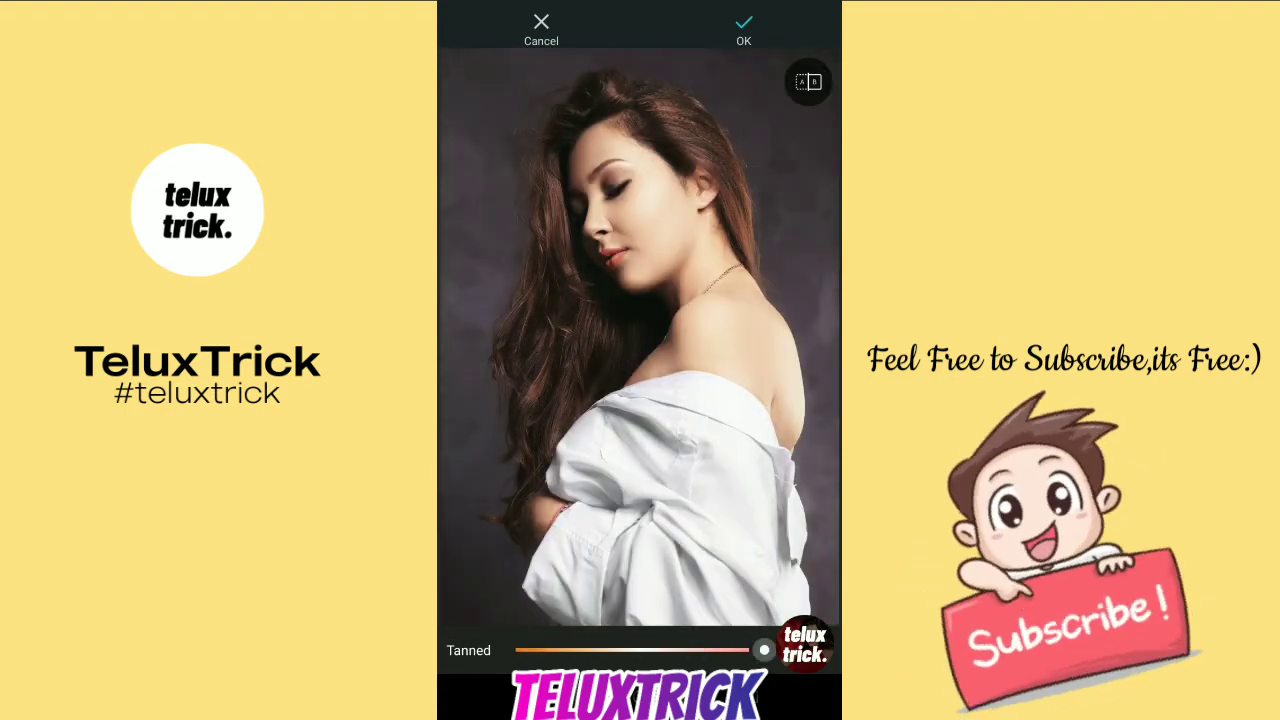
{"action": "left_click", "coordinate": [743, 30]}
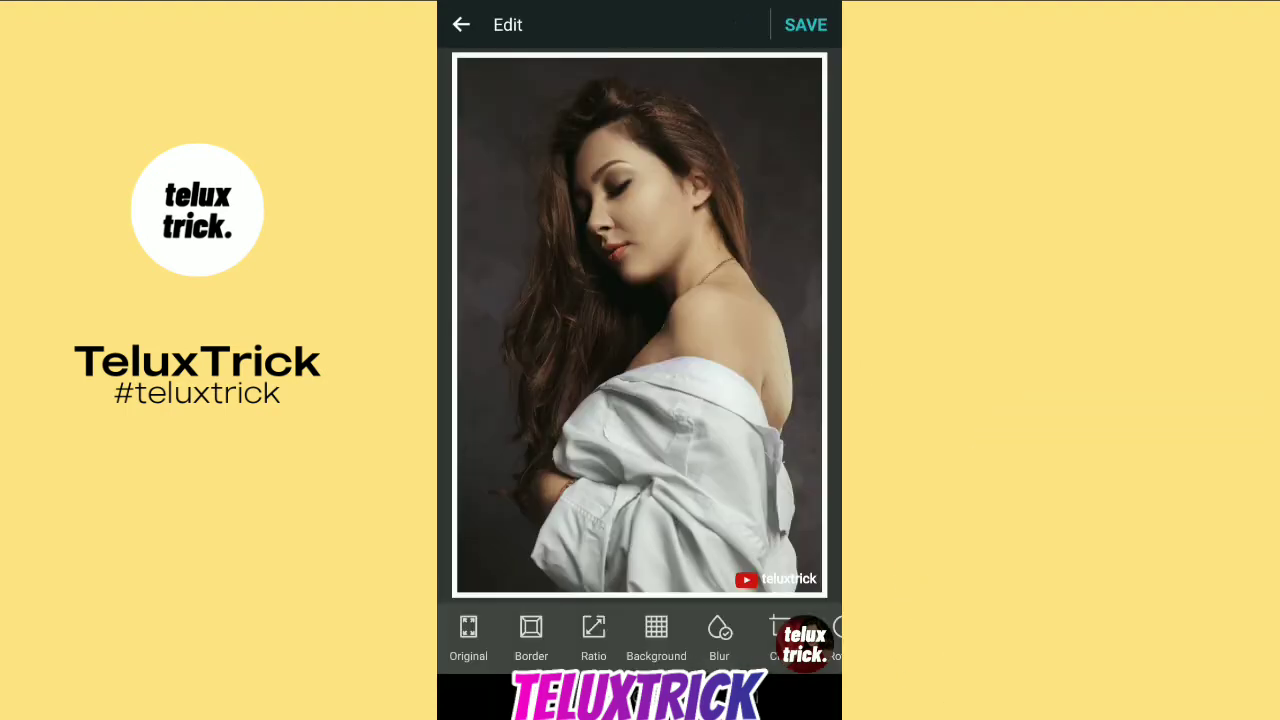
Try the Focus blur tool, then leave the editor and continue with the five photos.
{"action": "mouse_move", "coordinate": [760, 635]}
{"action": "left_mouse_down"}
{"action": "mouse_move", "coordinate": [560, 635]}
{"action": "mouse_move", "coordinate": [673, 635]}
{"action": "left_mouse_up"}
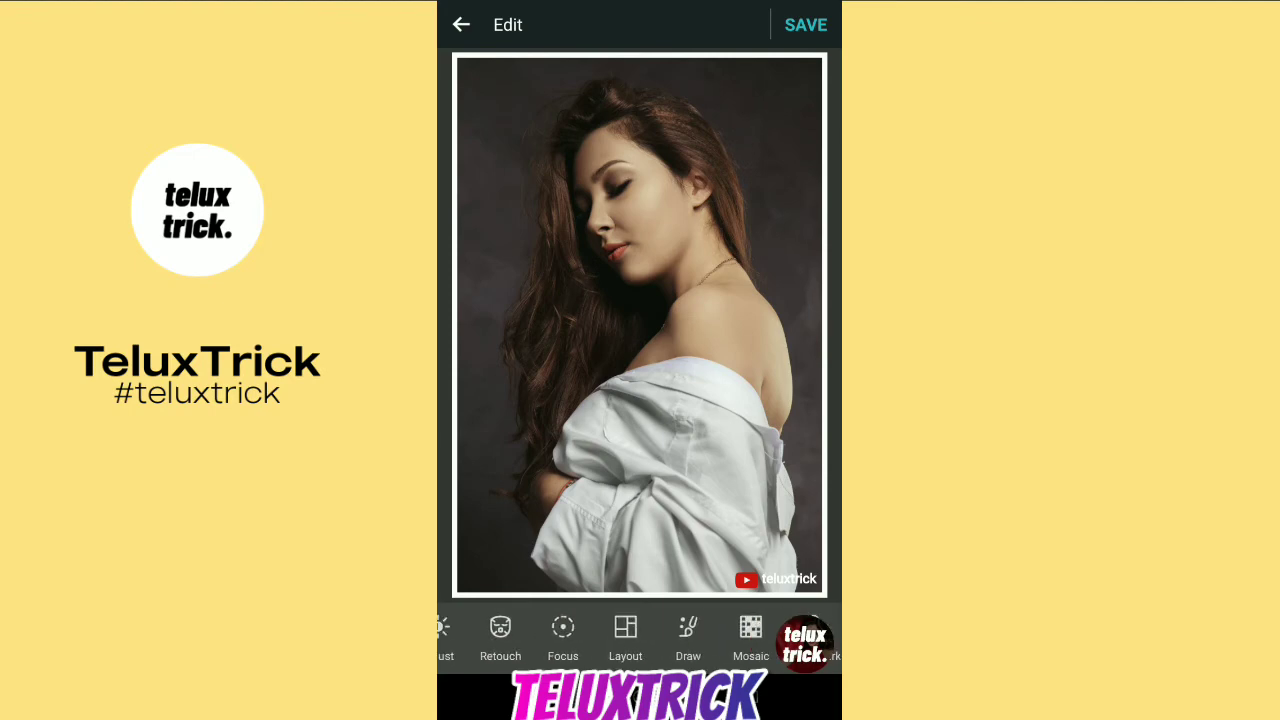
{"action": "left_click", "coordinate": [563, 635]}
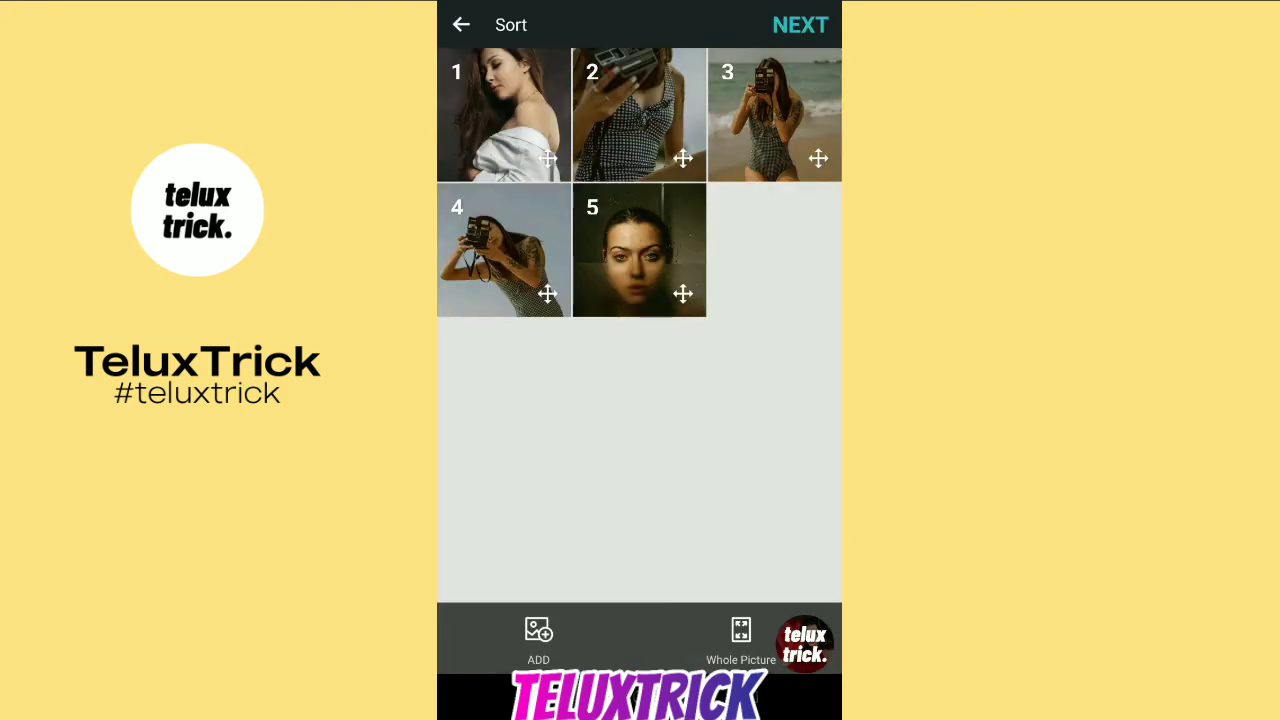
{"action": "left_click", "coordinate": [800, 25]}
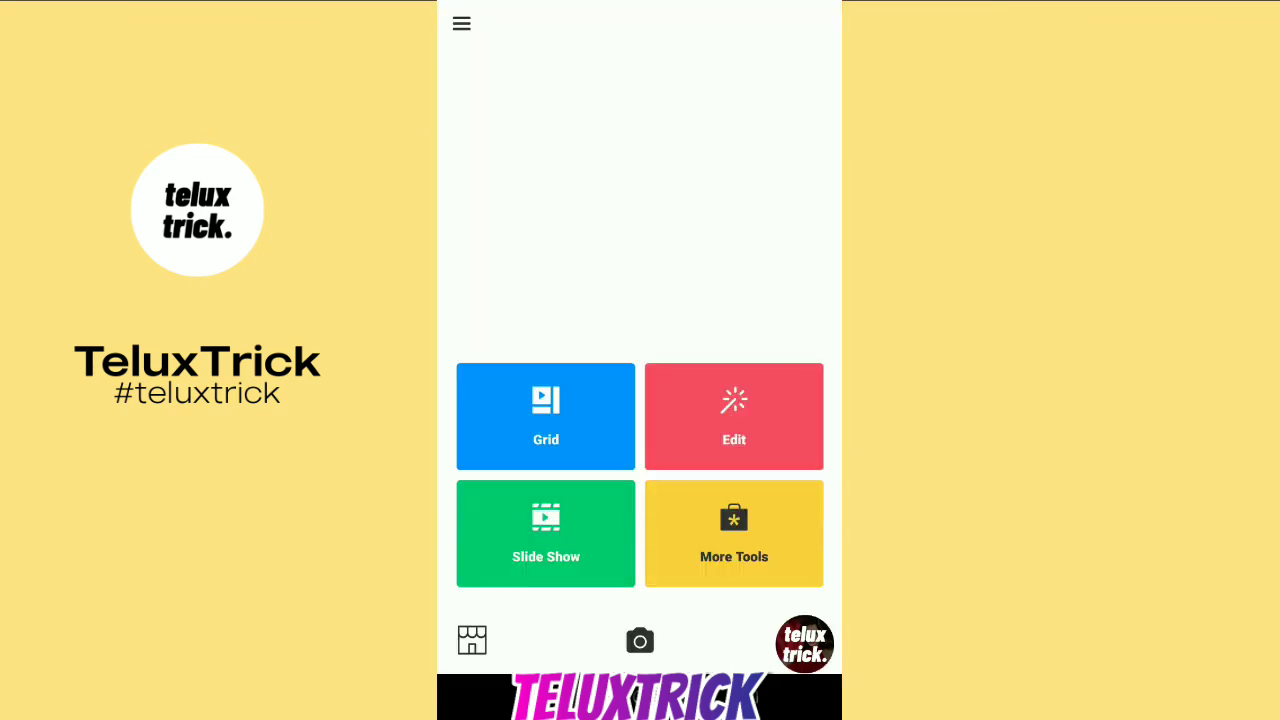
Open the More Tools panel to start the SUNNY DAY poster layout.
{"action": "left_click", "coordinate": [734, 535]}
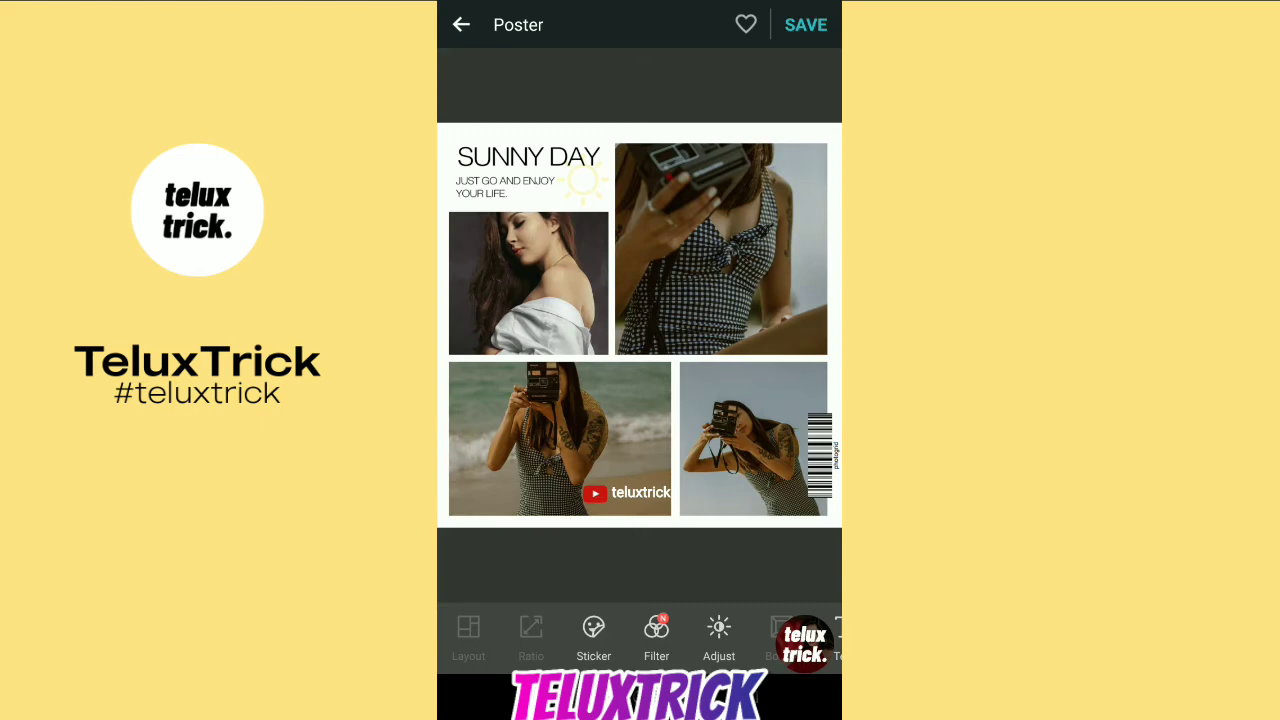
Open the Filmstrip layout and switch the strip from vertical to horizontal.
{"action": "left_click", "coordinate": [638, 257]}
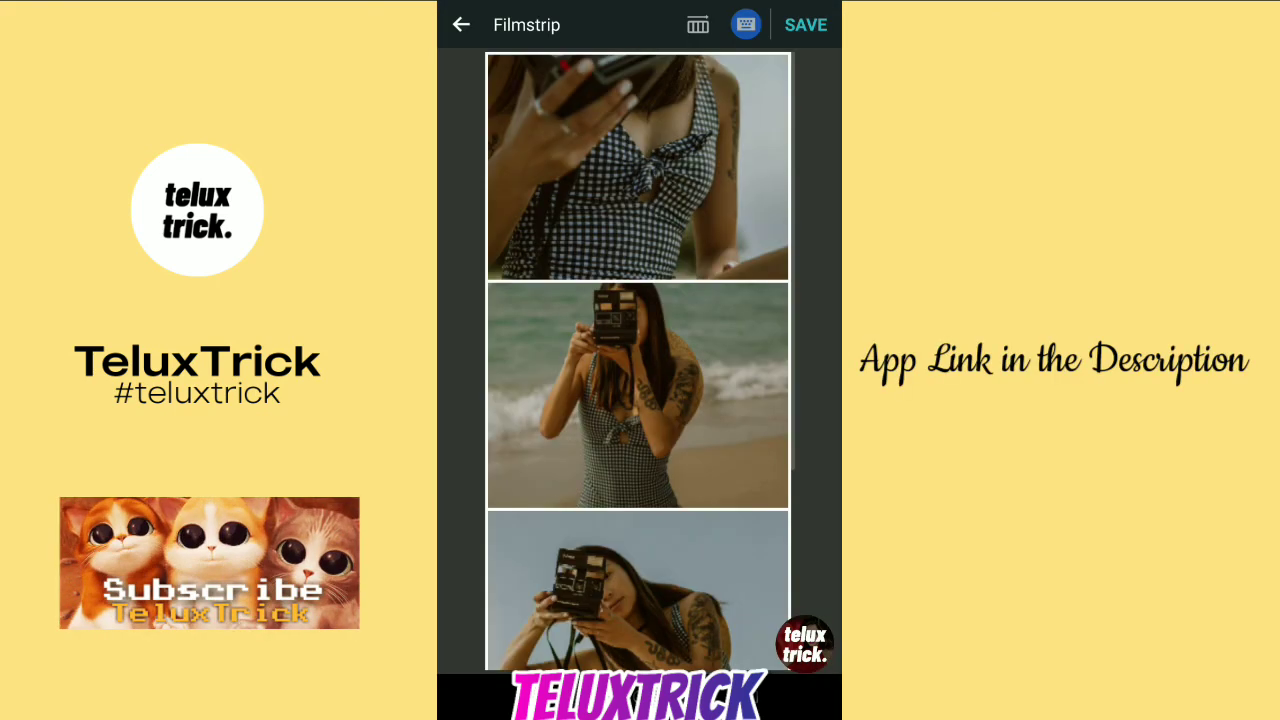
{"action": "left_click", "coordinate": [697, 24]}
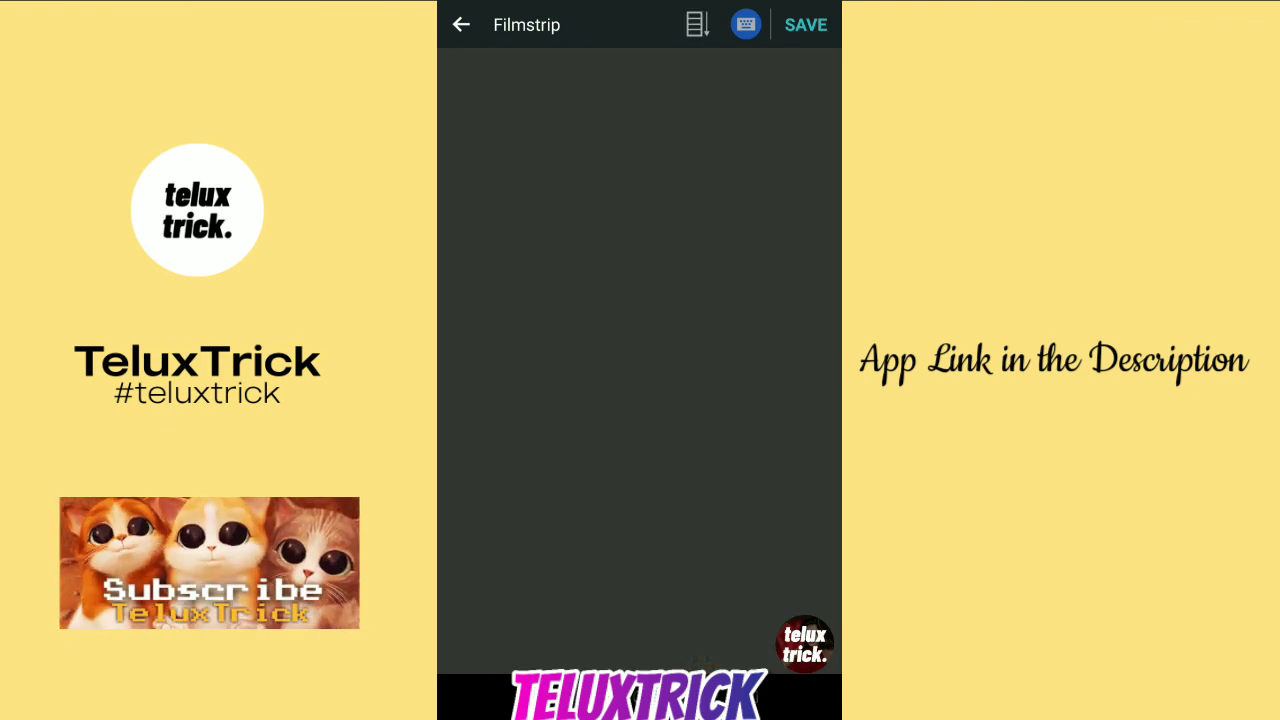